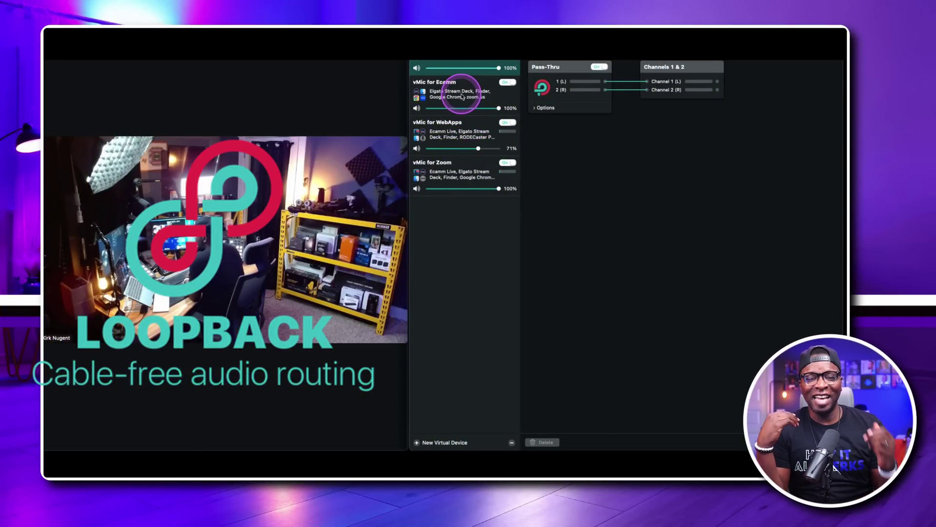
Step: Inspect the sources of vMic for Ecamm, vMic for WebApps and vMic for Zoom
left_click(462, 97)
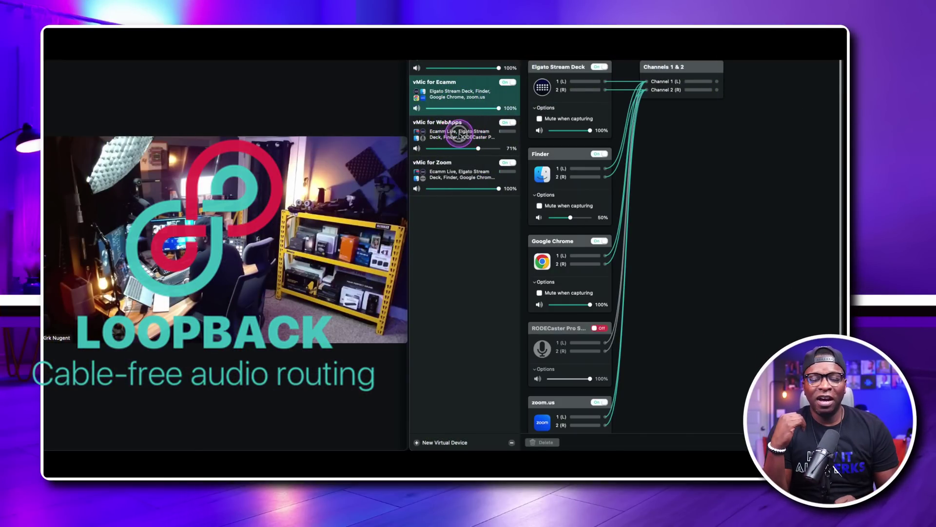
left_click(464, 139)
left_click(454, 175)
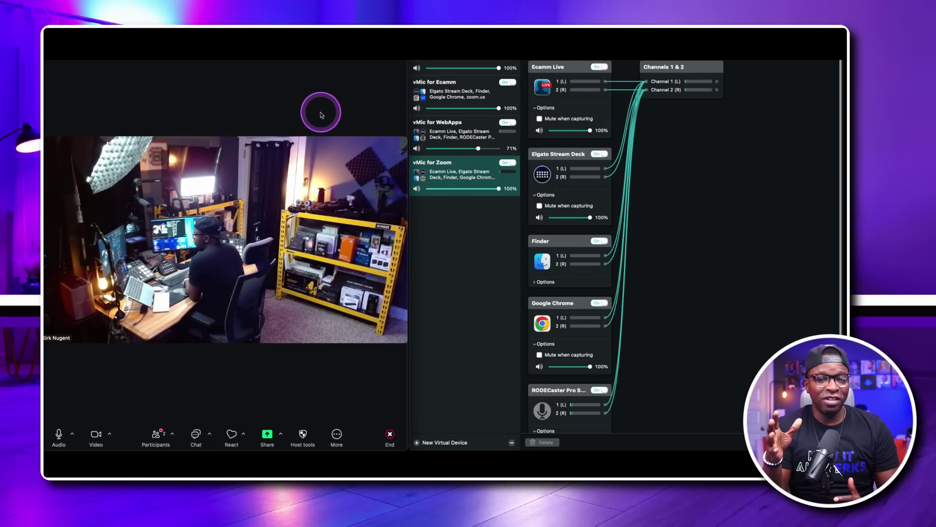
Step: Check the meeting's audio device list, then bring the Restream studio to full screen
left_click(71, 434)
left_click(93, 405)
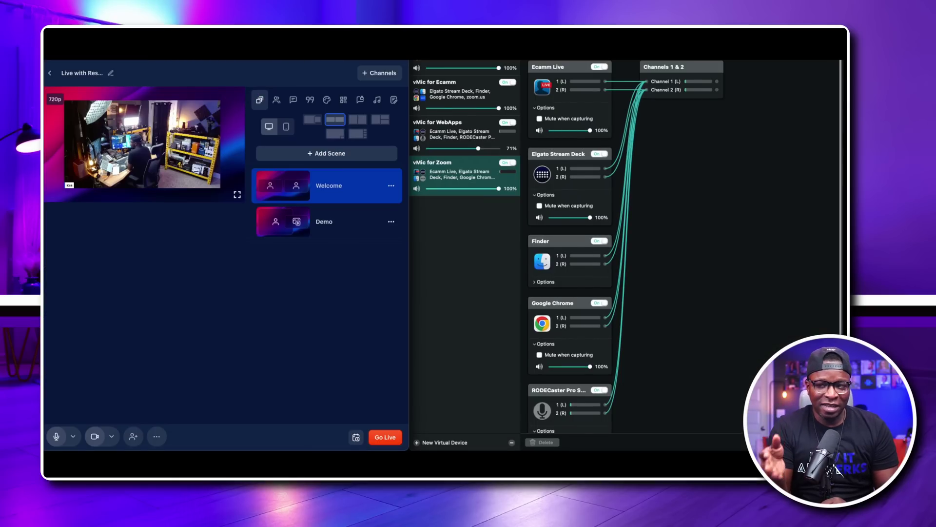
double_click(433, 73)
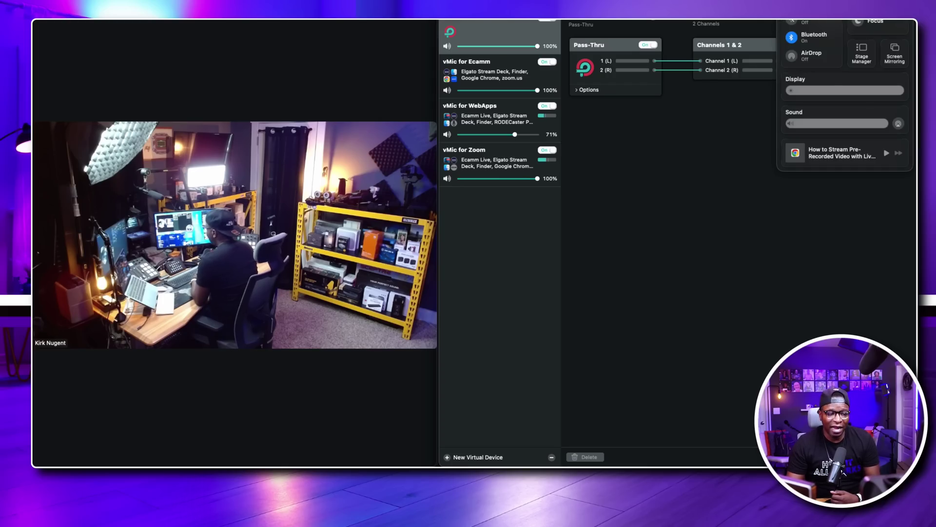
Step: Open the full macOS Sound settings from the output device list
left_click(900, 118)
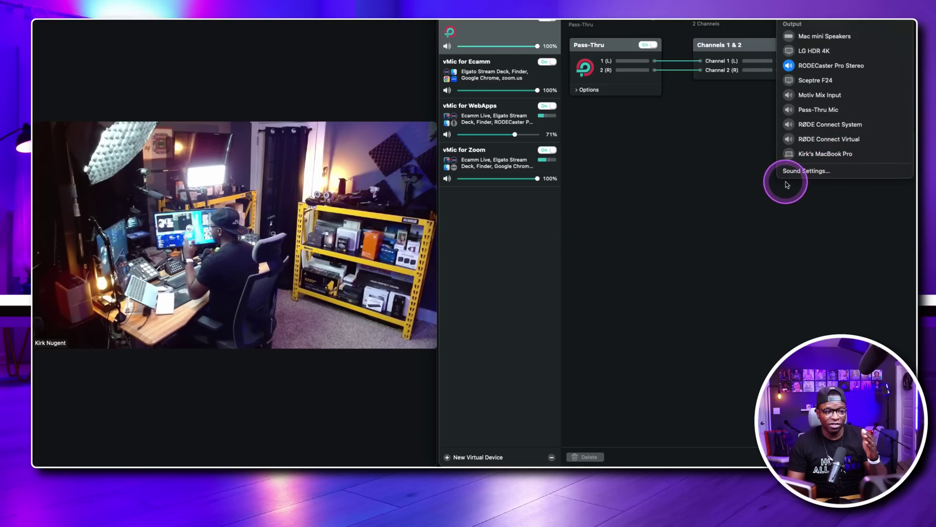
left_click(807, 171)
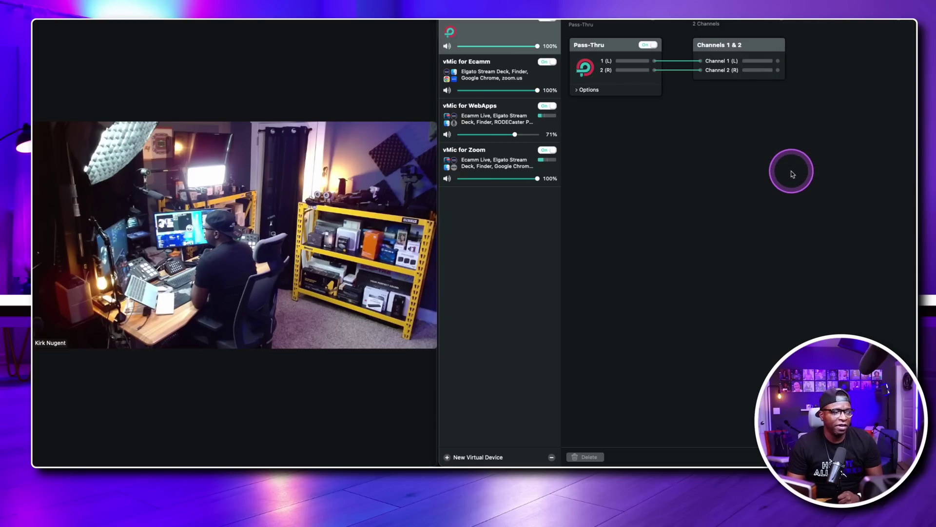
left_click_drag(702, 123, 719, 79)
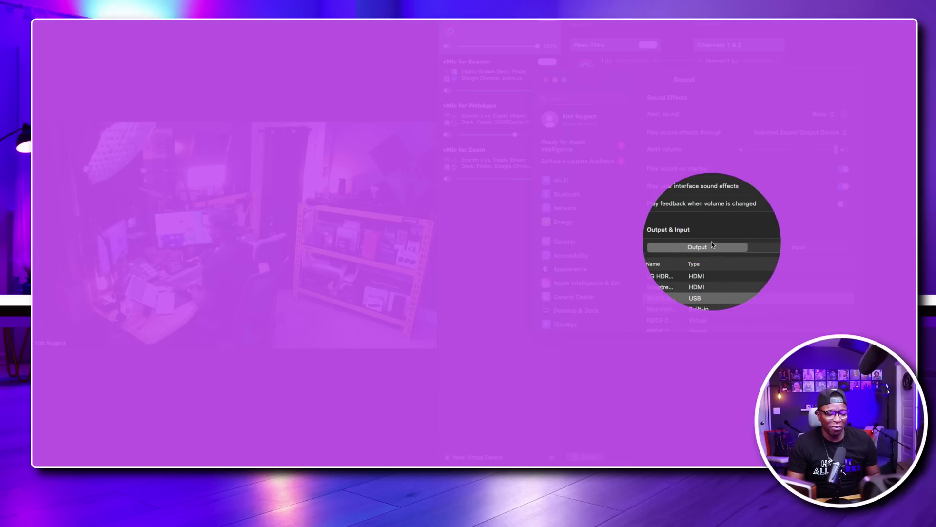
scroll(730, 256, "down", 2)
scroll(730, 256, "down", 2)
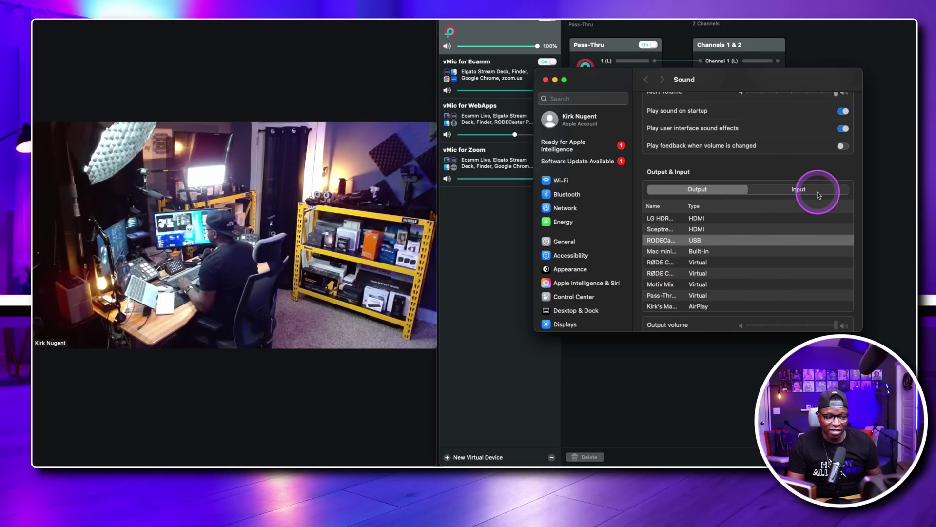
Step: Locate Pass-Thru Mic among the Sound input devices, then close System Settings
left_click(803, 190)
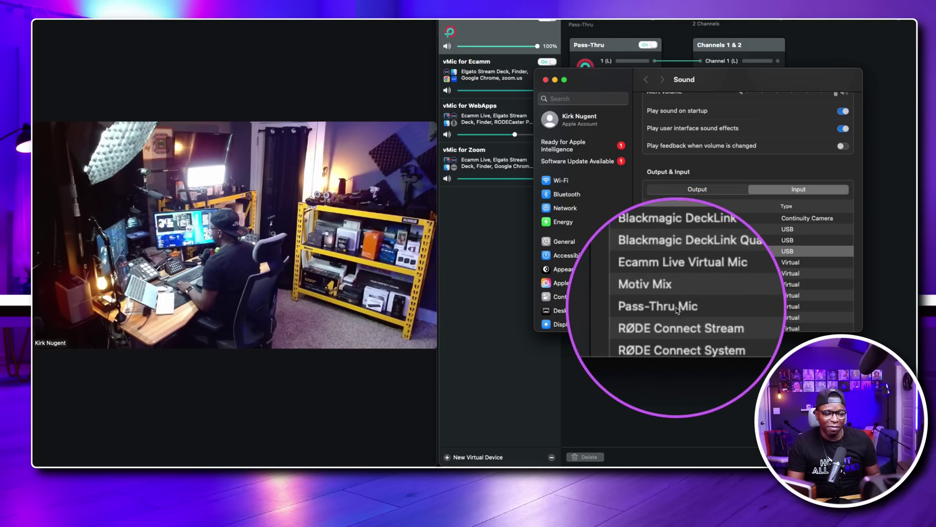
left_click(704, 303)
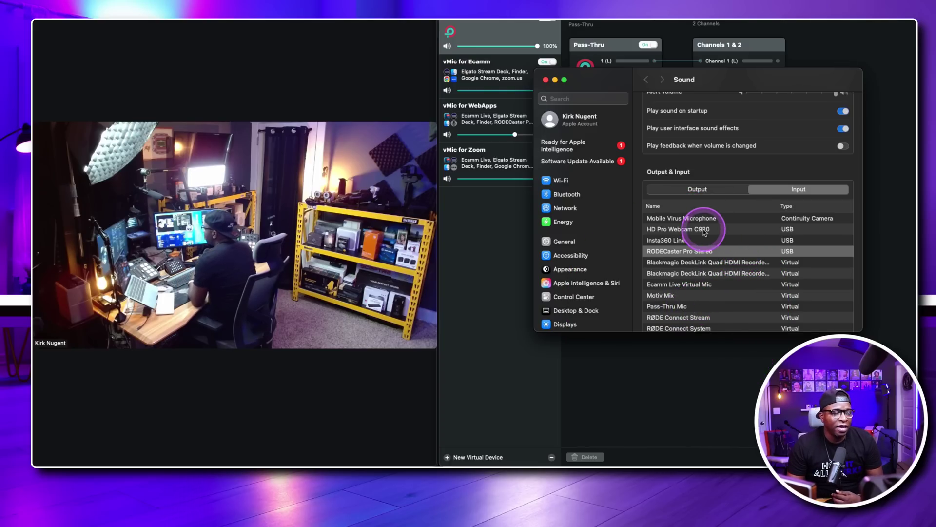
left_click(698, 189)
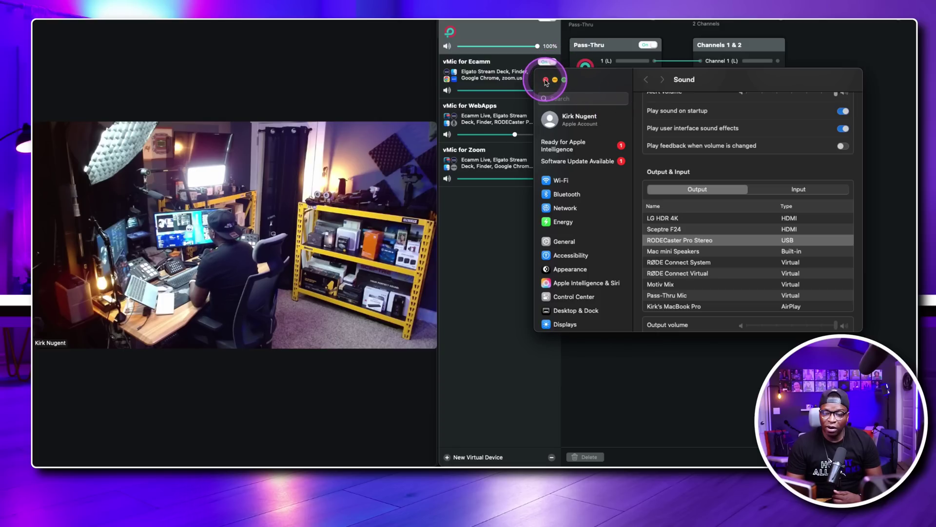
mouse_move(232, 308)
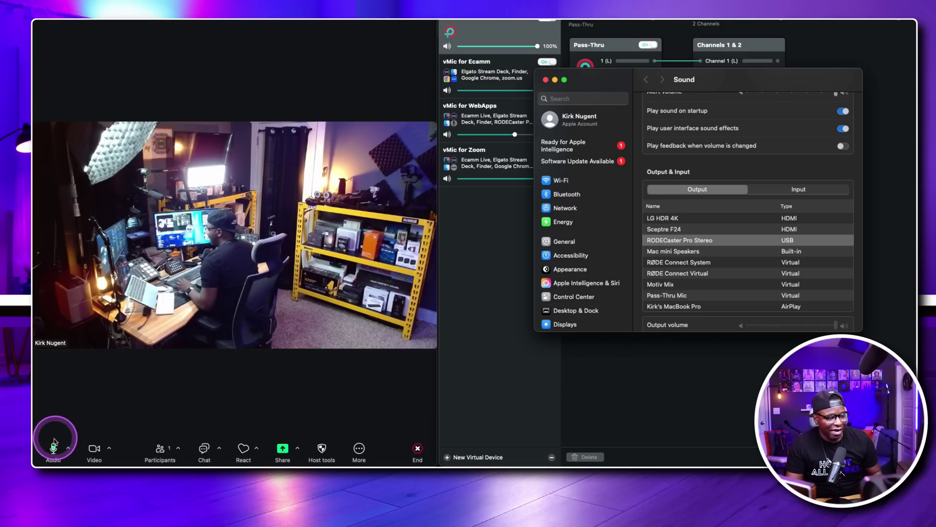
left_click(69, 448)
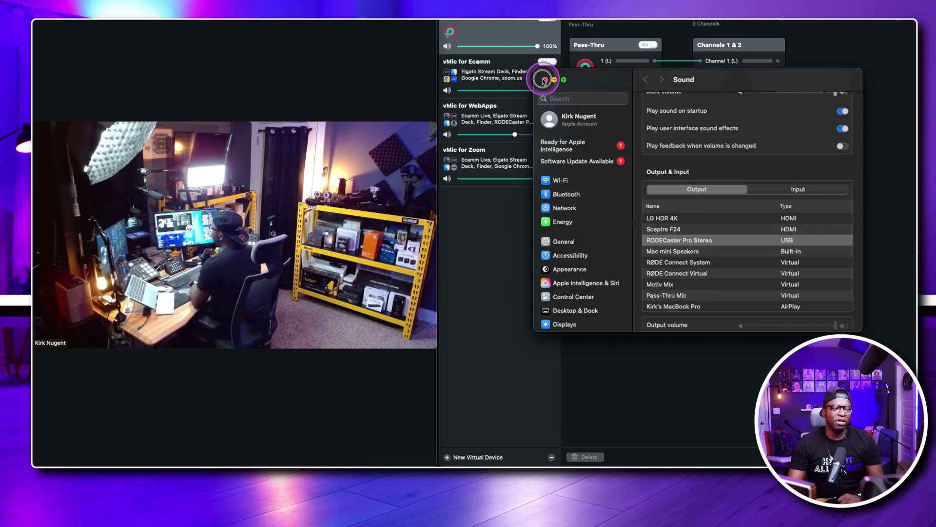
left_click(545, 80)
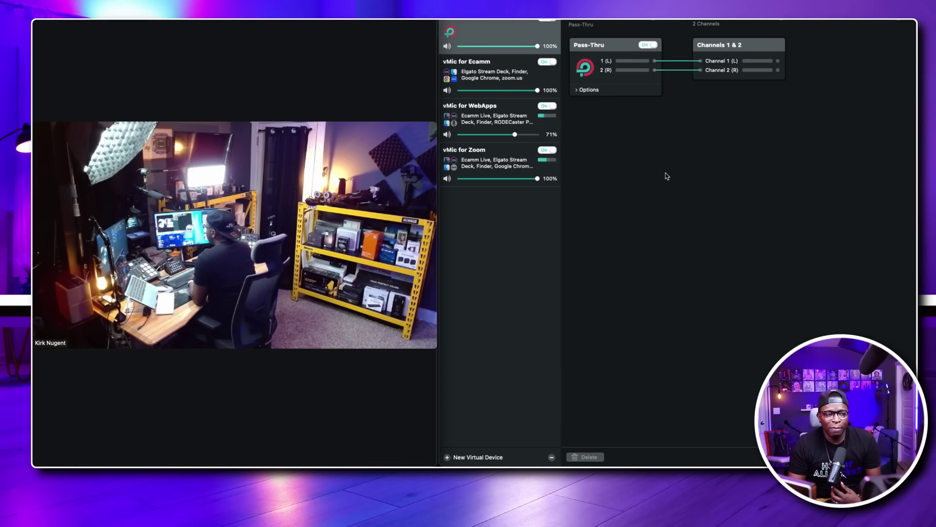
Step: Switch off the Pass-Thru Mic device and create a new virtual audio device
left_click(551, 21)
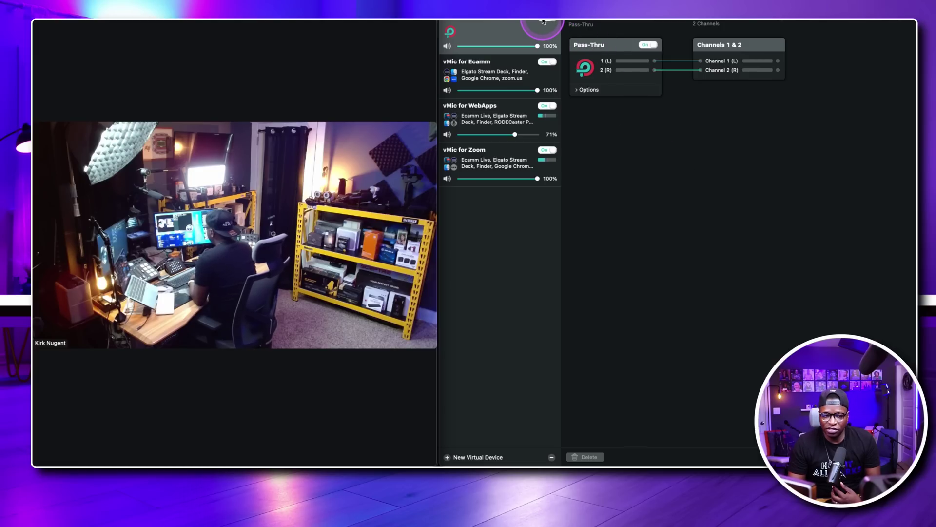
left_click(543, 21)
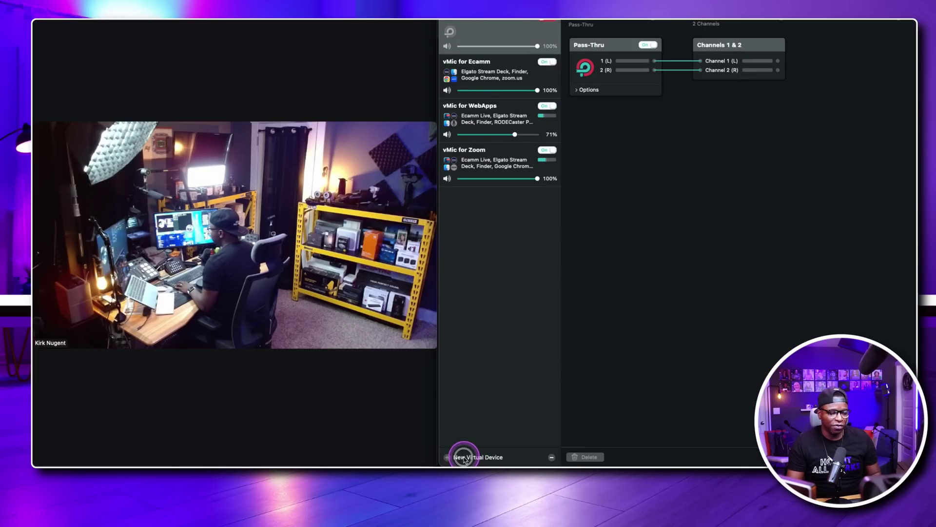
left_click(463, 458)
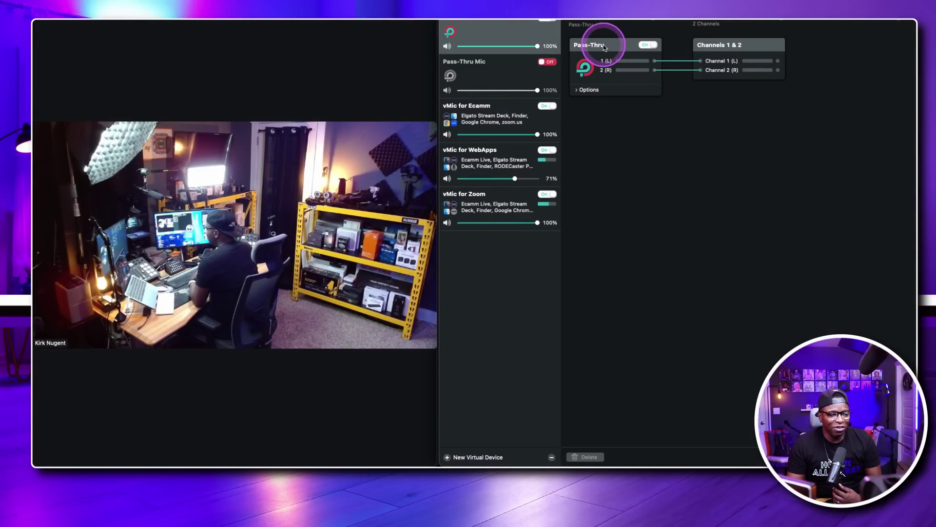
Step: Delete the Pass-Thru source from the new virtual device
left_click(604, 46)
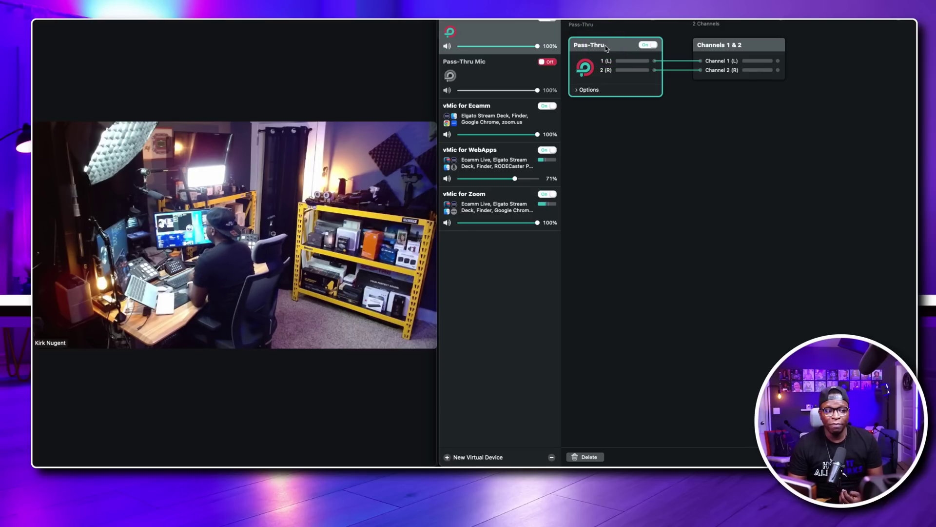
left_click(594, 456)
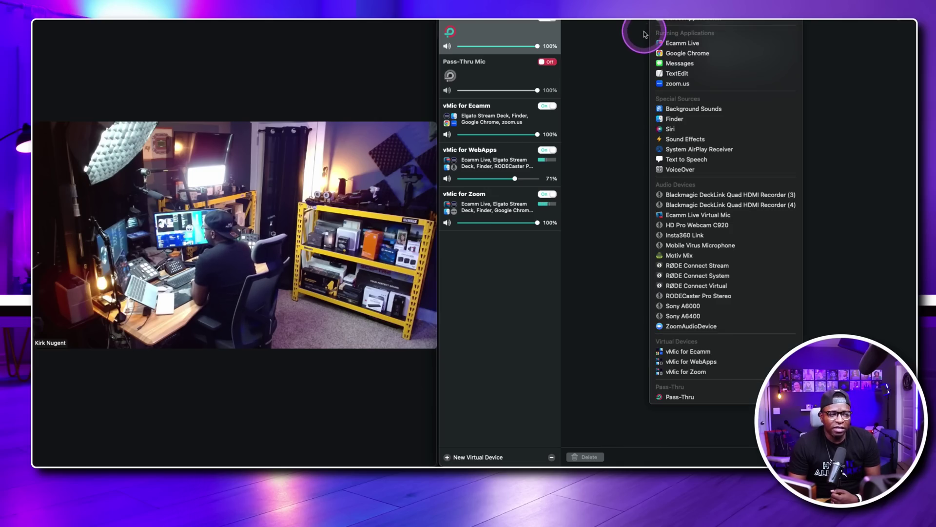
left_click(643, 32)
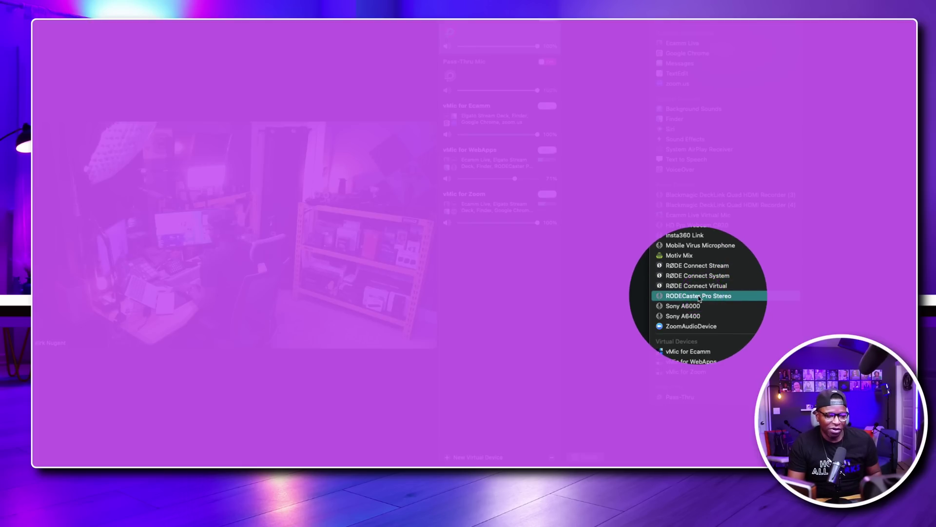
Step: Add RODECaster Pro Stereo and Finder as sources, with Finder's mute when capturing off
left_click(700, 297)
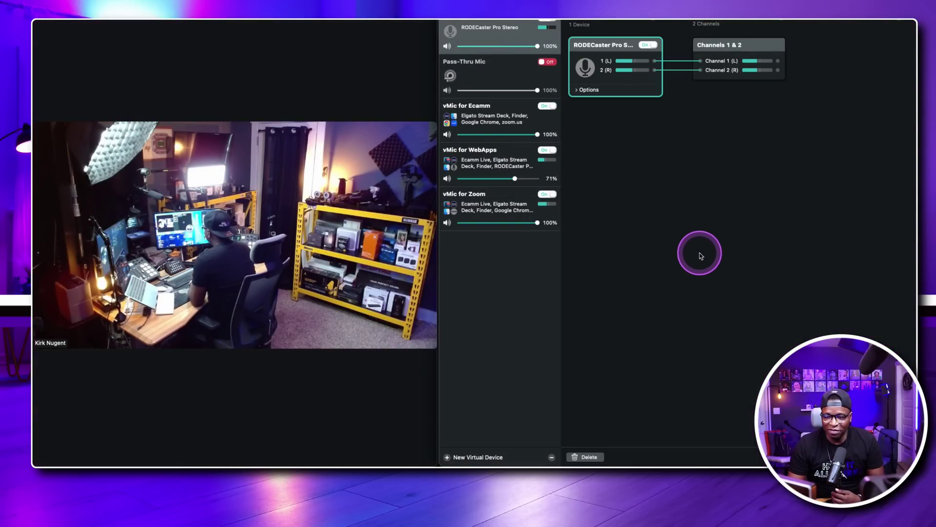
left_click(586, 89)
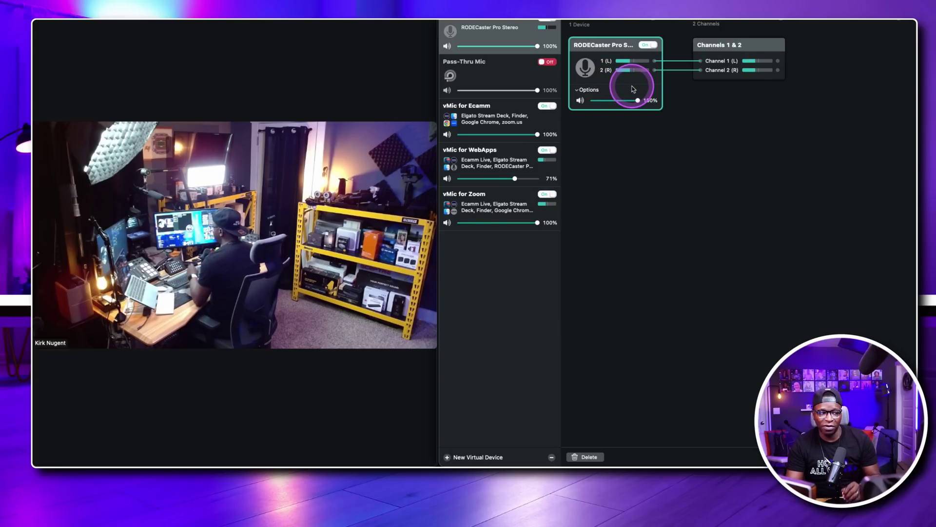
left_click(653, 20)
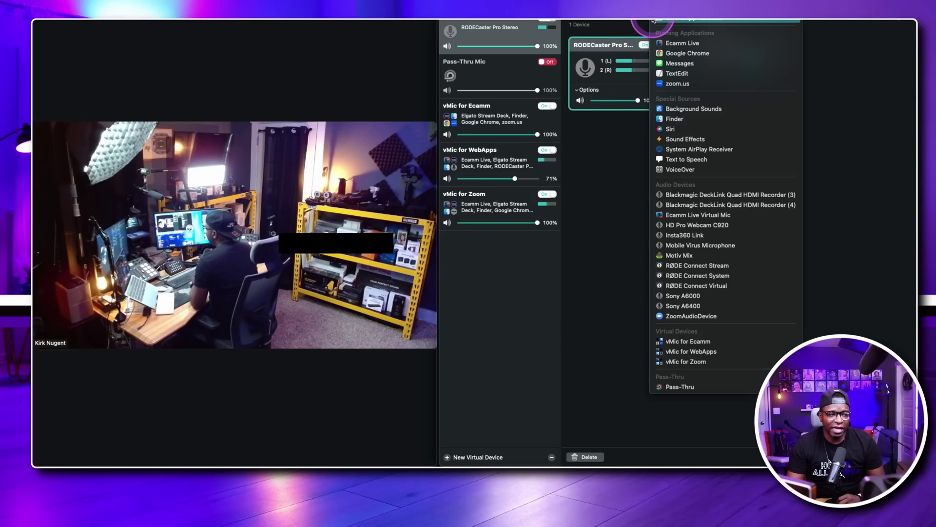
left_click(694, 119)
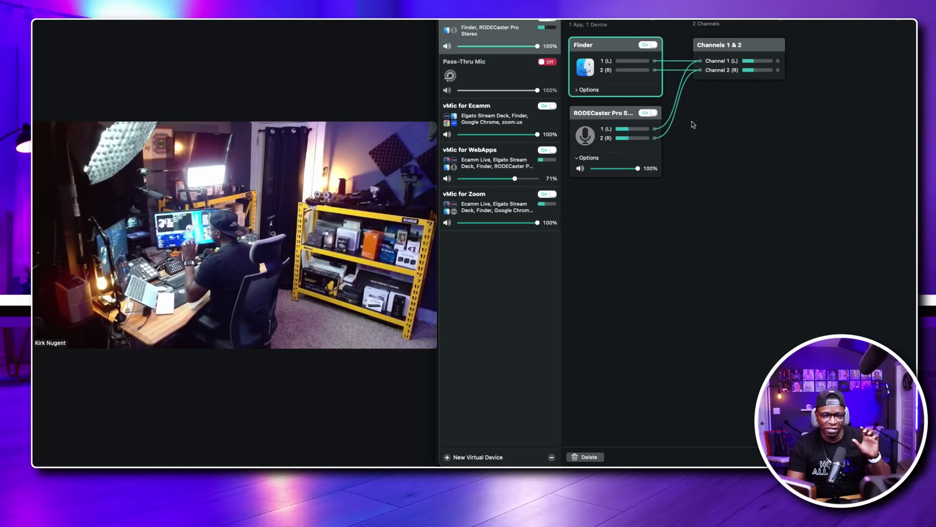
left_click(579, 91)
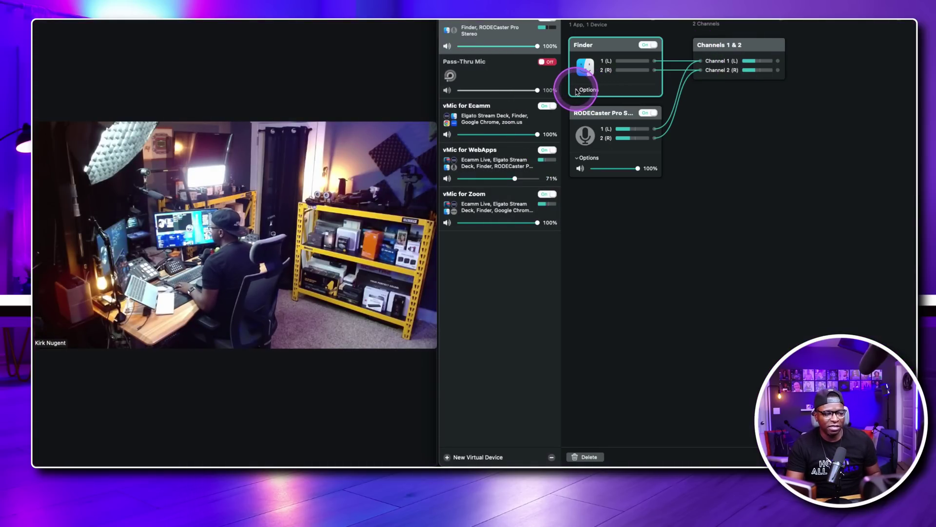
left_click(577, 91)
left_click(587, 102)
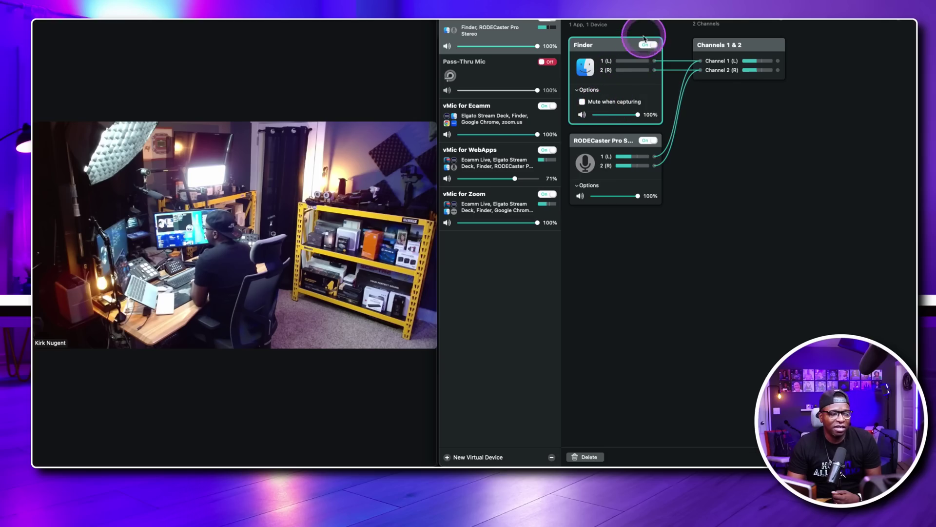
Step: Add Ecamm Live as a source, leaving its mute when capturing off
left_click(655, 21)
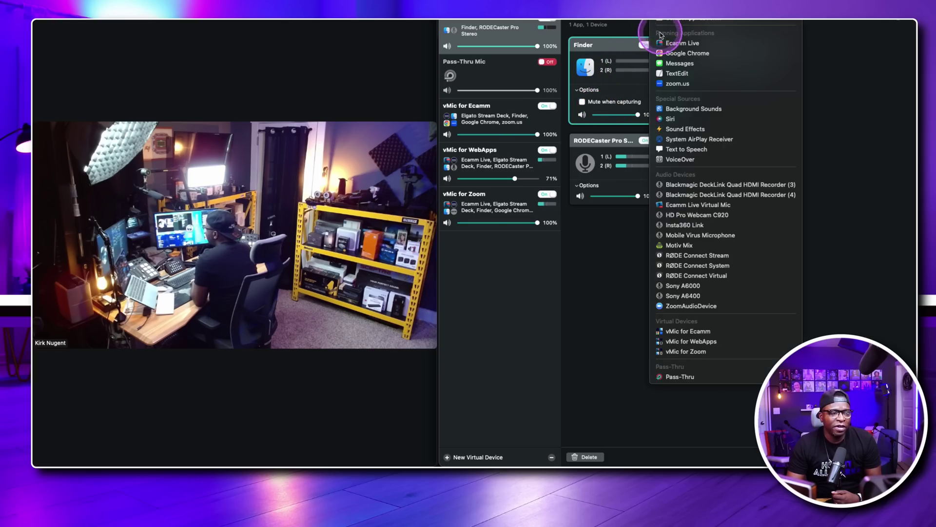
left_click(678, 44)
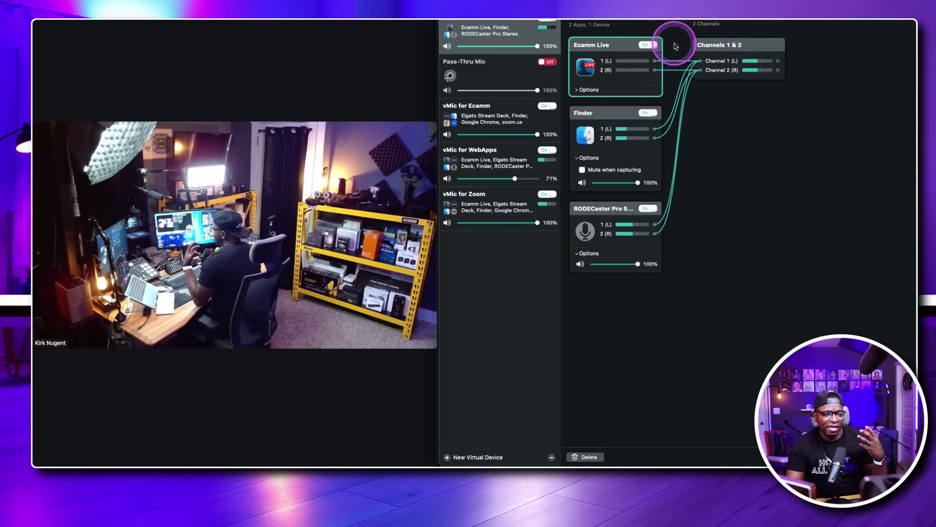
left_click(577, 90)
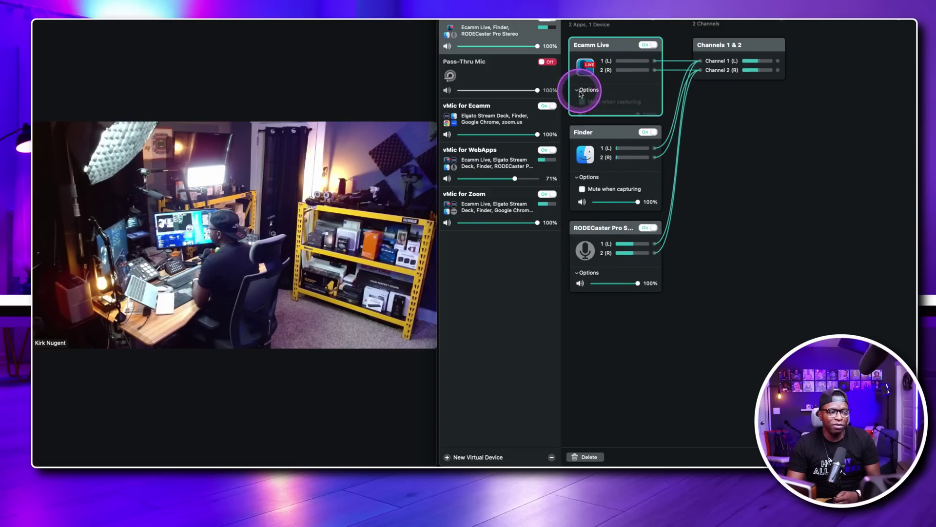
left_click(582, 102)
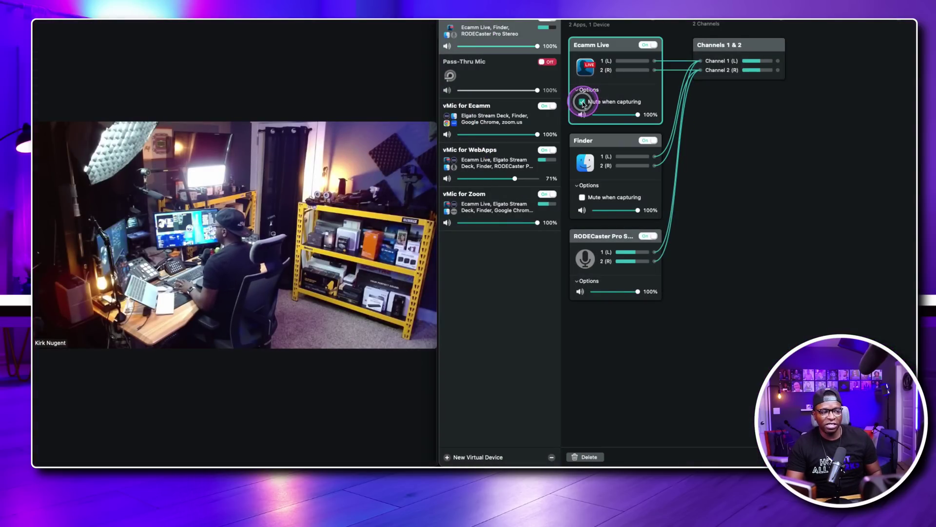
left_click(582, 101)
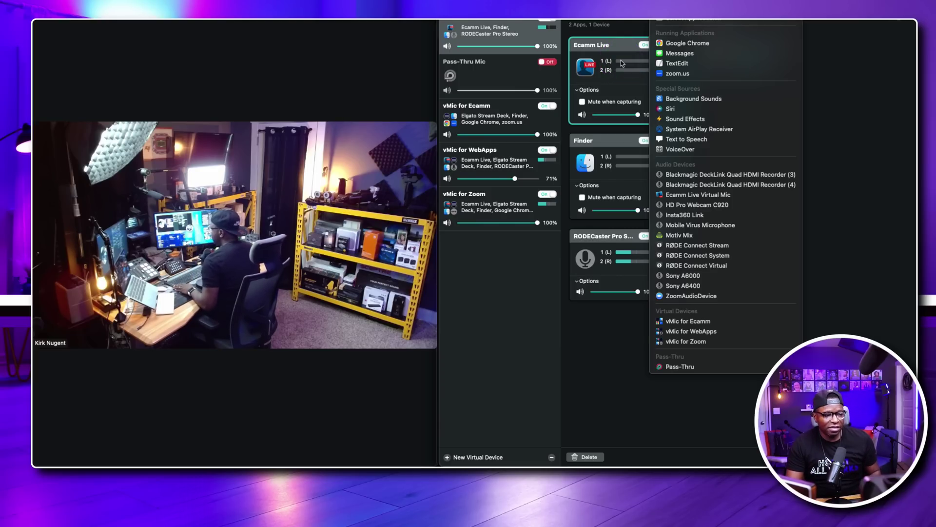
Step: Add zoom.us as a source with its capture muting left off
left_click(678, 74)
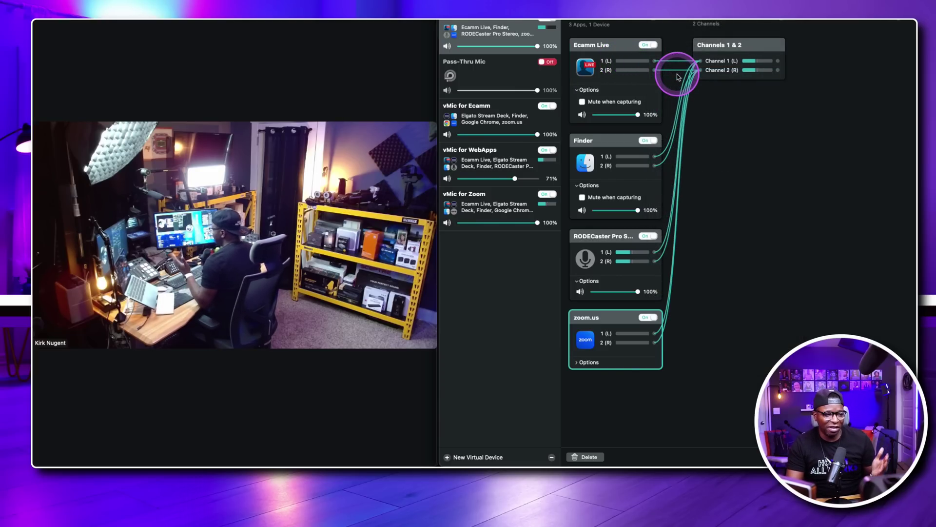
left_click(578, 362)
left_click(619, 375)
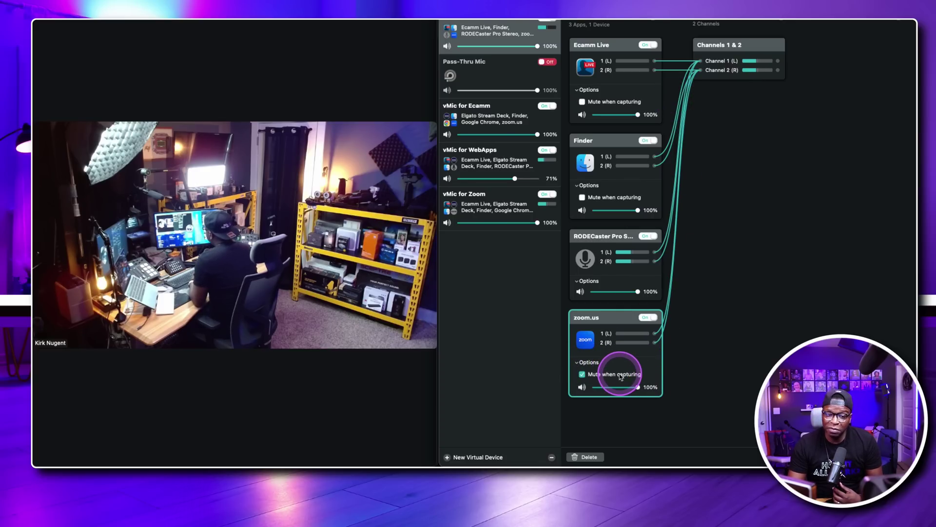
left_click(583, 375)
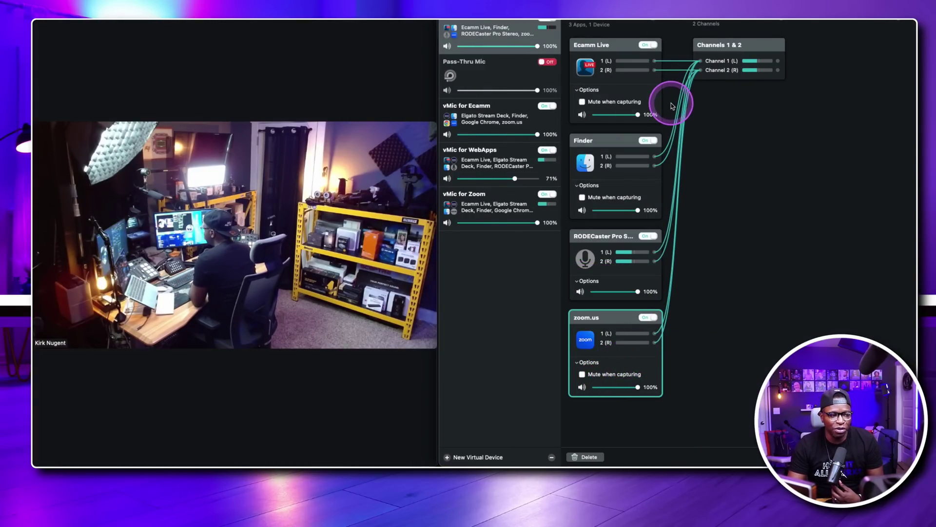
Step: Add the Elgato Stream Deck application as a source with mute when capturing turned off
left_click(654, 22)
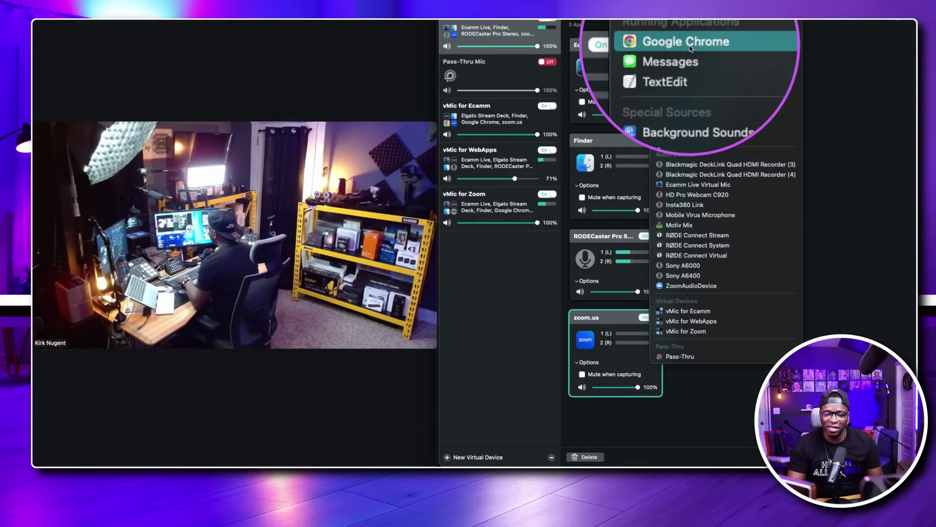
left_click(826, 100)
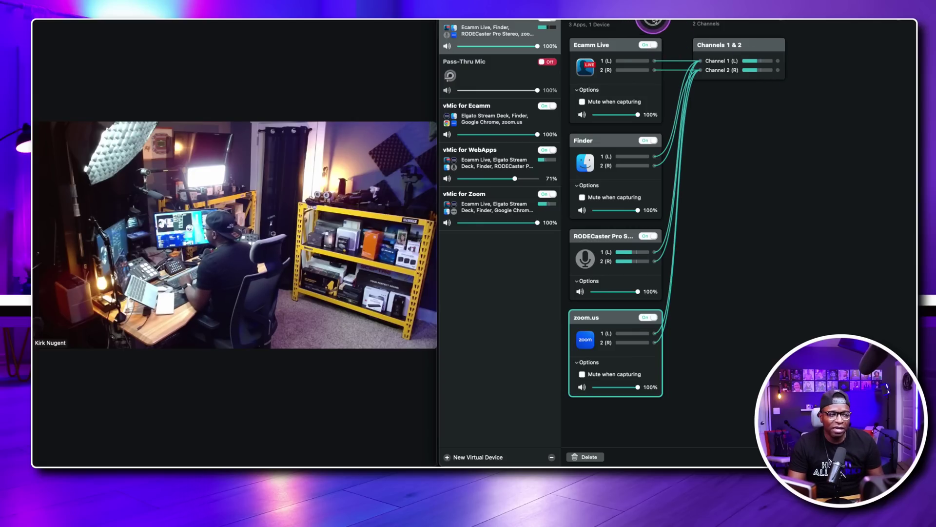
left_click(653, 21)
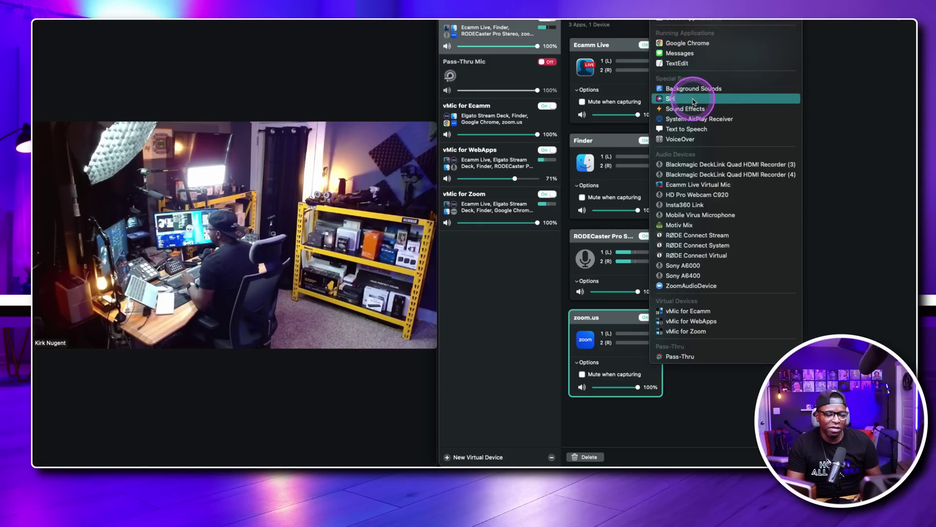
left_click(691, 21)
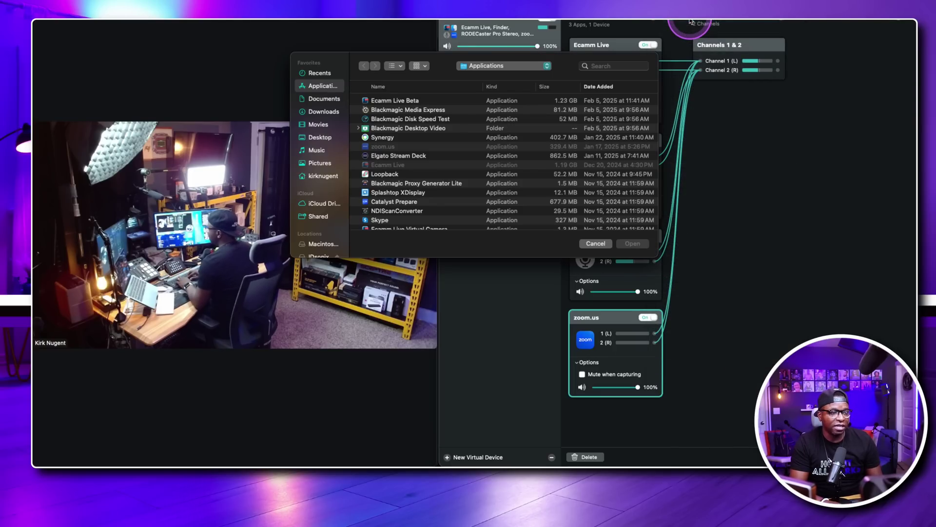
scroll(388, 198, "down", 3)
scroll(397, 182, "up", 2)
left_click(402, 148)
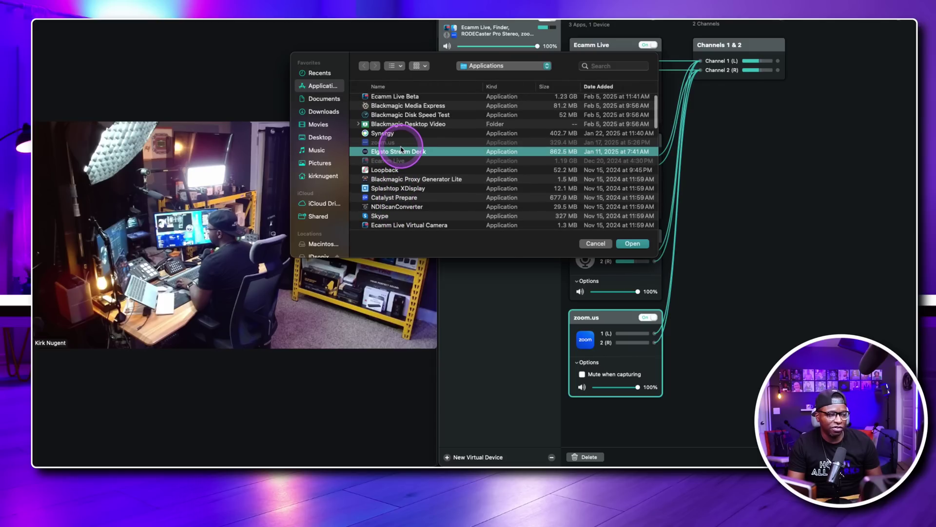
left_click(633, 244)
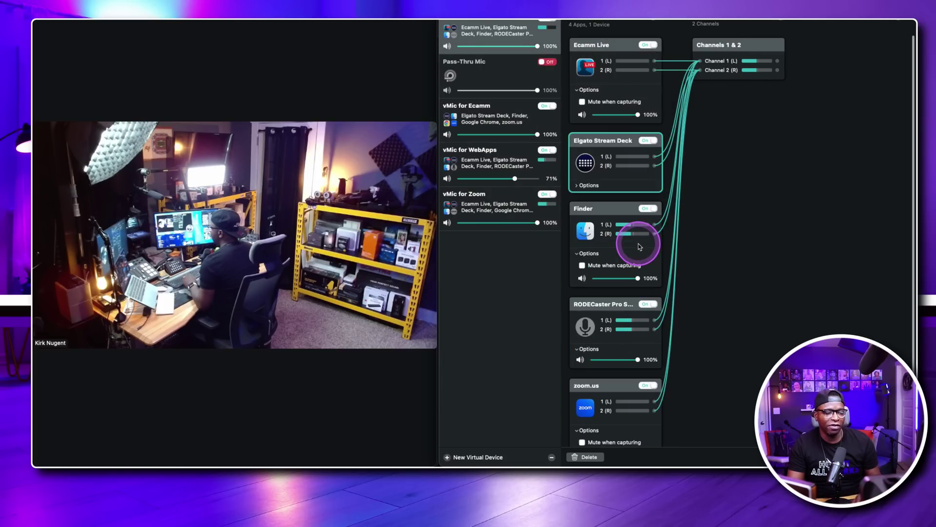
left_click(588, 185)
left_click(622, 198)
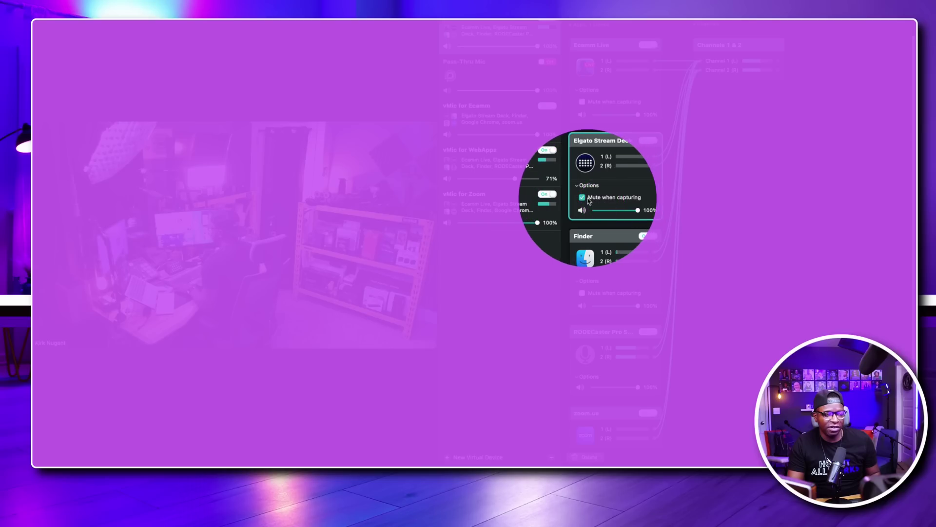
left_click(582, 197)
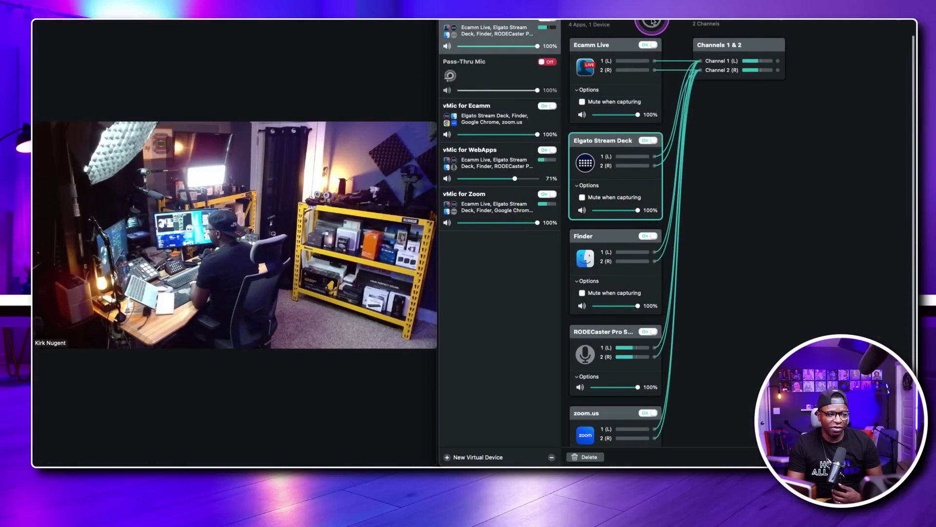
left_click(652, 21)
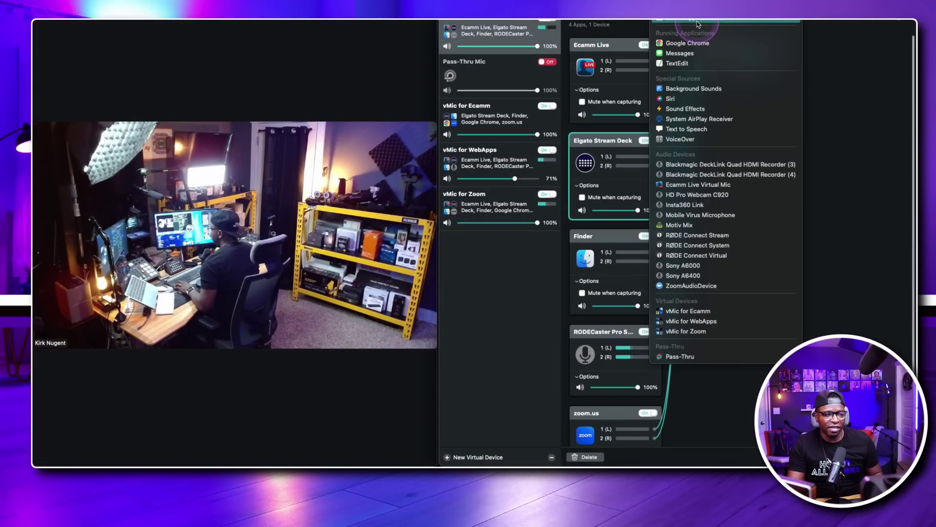
Step: Add the DaVinci Resolve app from its Applications folder as a source and show its options
left_click(698, 24)
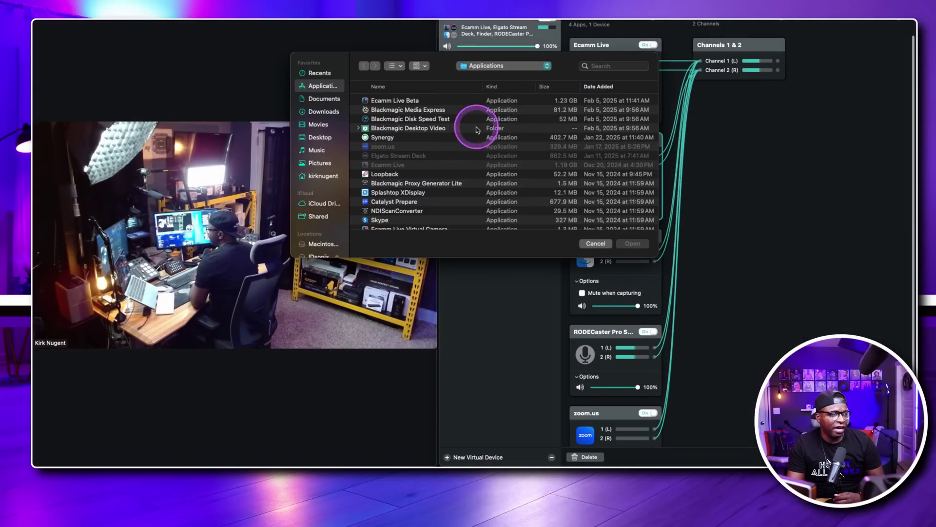
scroll(421, 155, "down", 5)
scroll(424, 163, "down", 5)
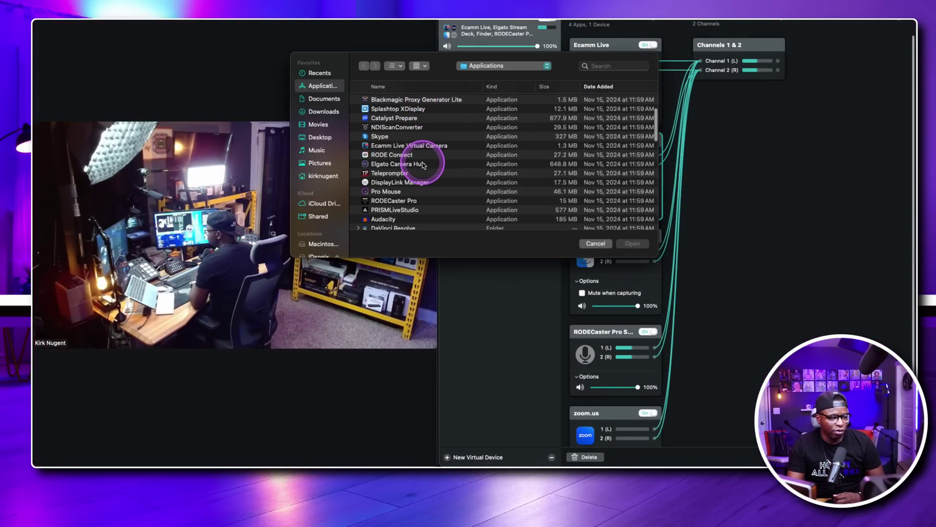
scroll(421, 165, "down", 5)
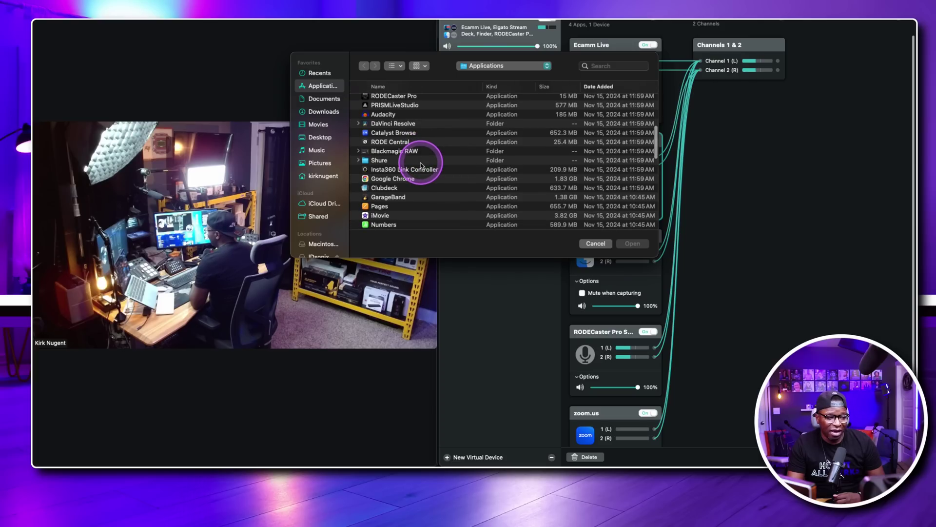
scroll(420, 164, "up", 3)
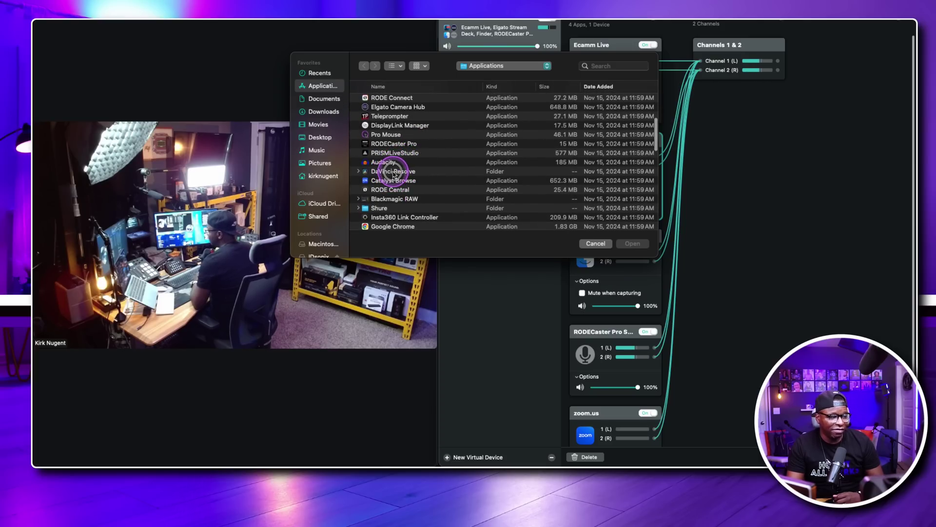
left_click(394, 172)
left_click(358, 172)
scroll(422, 158, "down", 3)
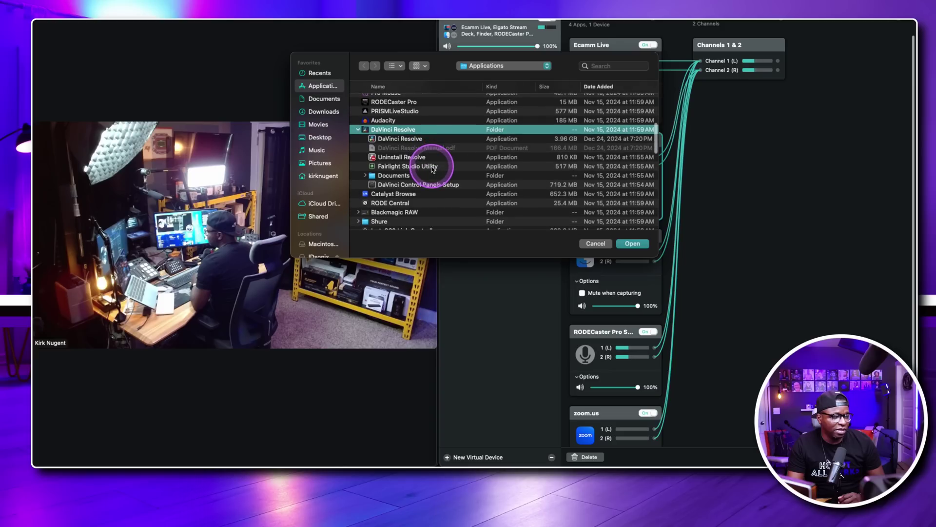
left_click(397, 136)
left_click(629, 244)
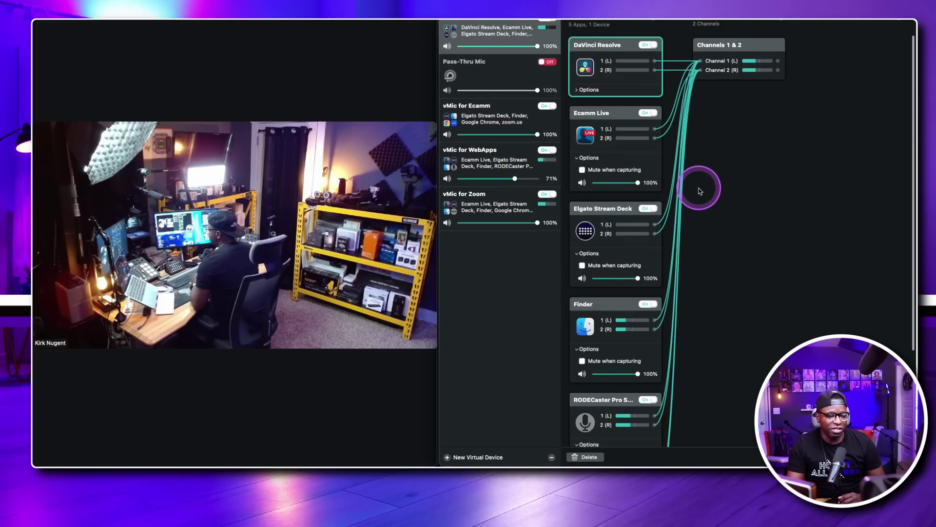
left_click(577, 91)
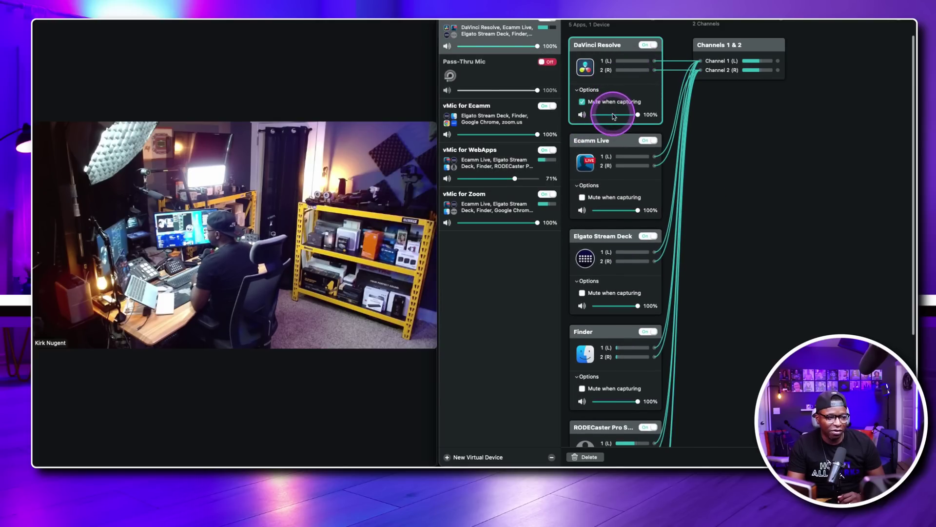
Step: Add Safari as an application source by typing 'safari' in the Applications list
left_click(651, 22)
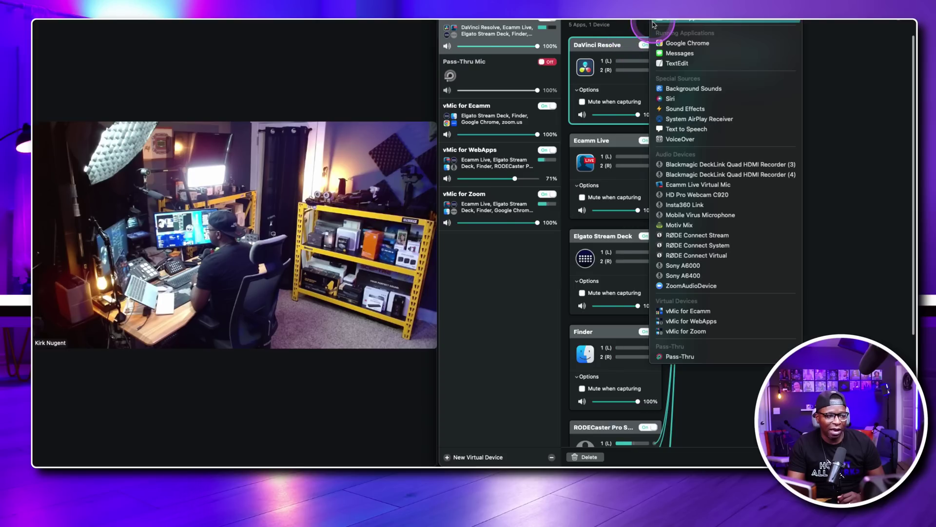
left_click(677, 22)
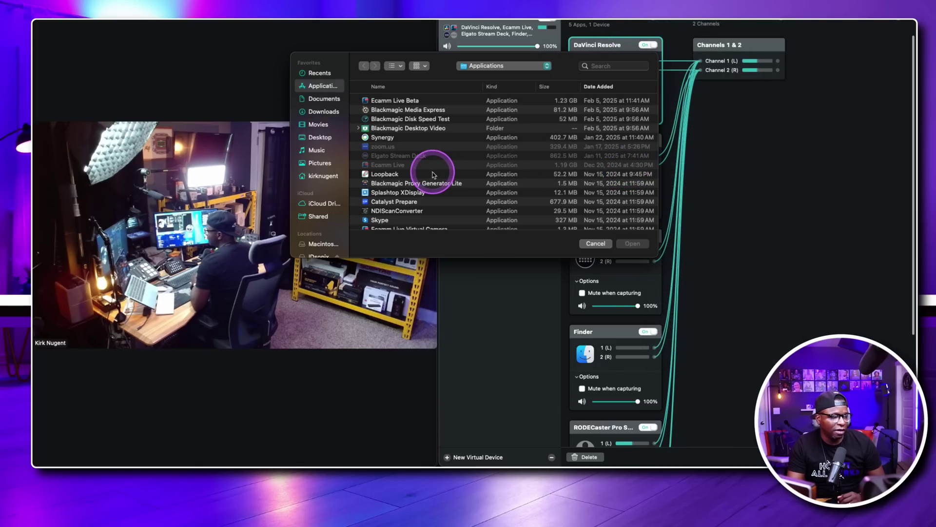
scroll(432, 178, "down", 3)
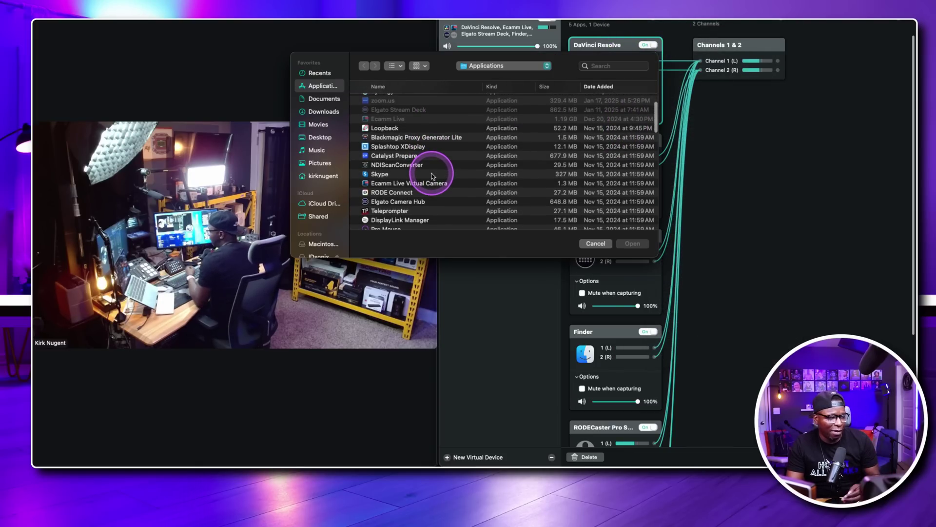
scroll(432, 174, "down", 9)
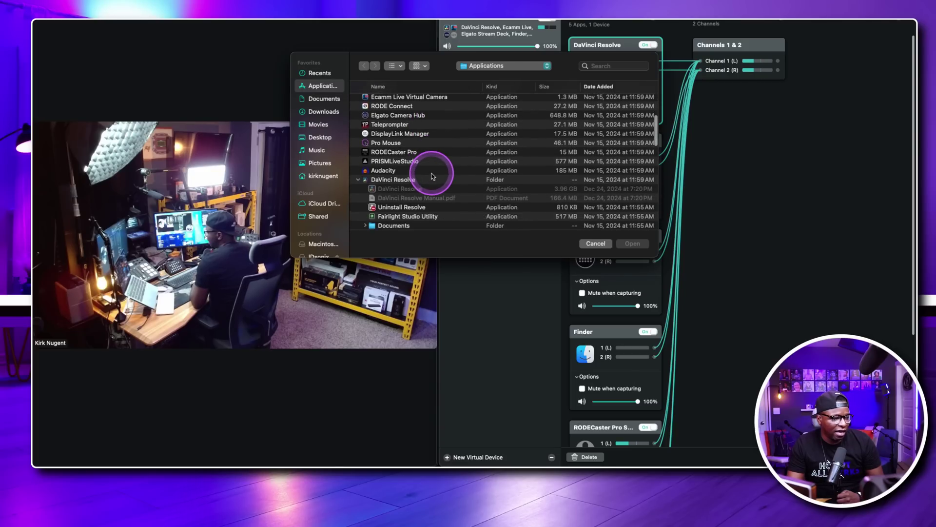
scroll(431, 175, "down", 14)
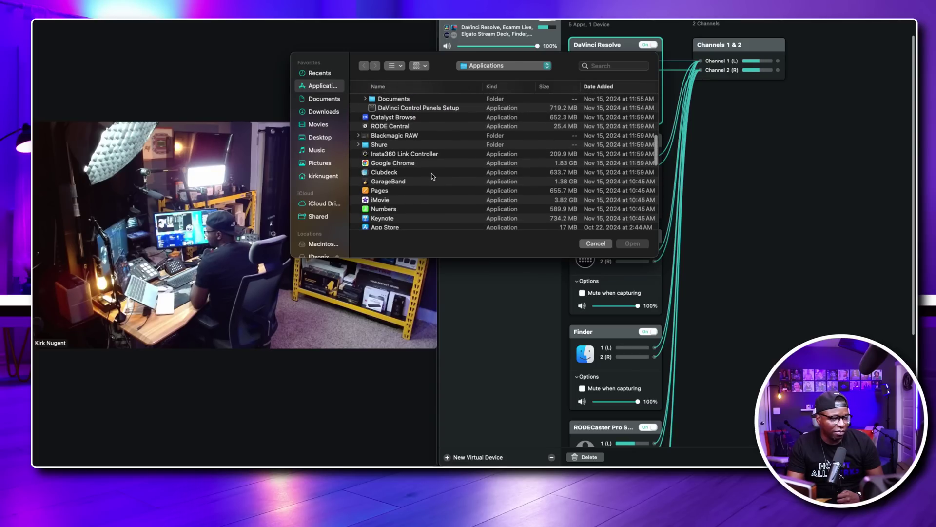
scroll(429, 174, "down", 5)
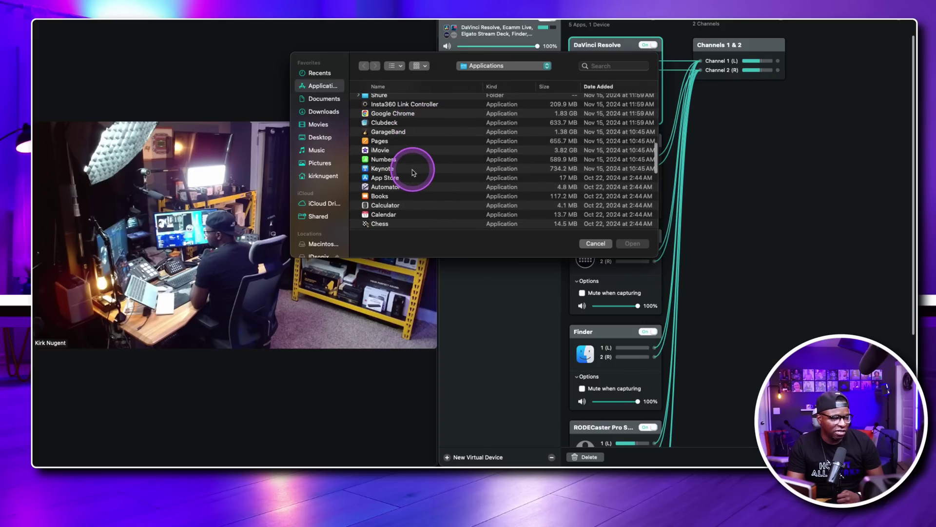
scroll(413, 173, "down", 12)
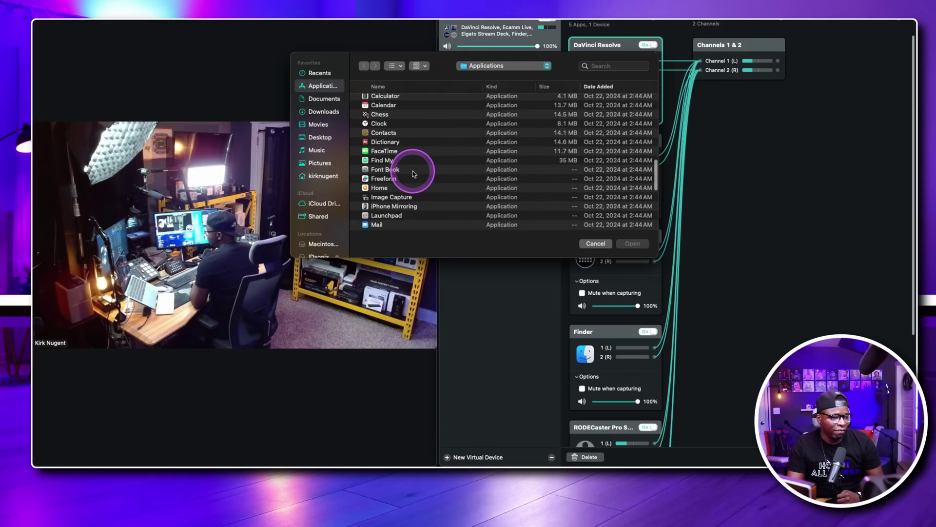
left_click(387, 169)
type("safari")
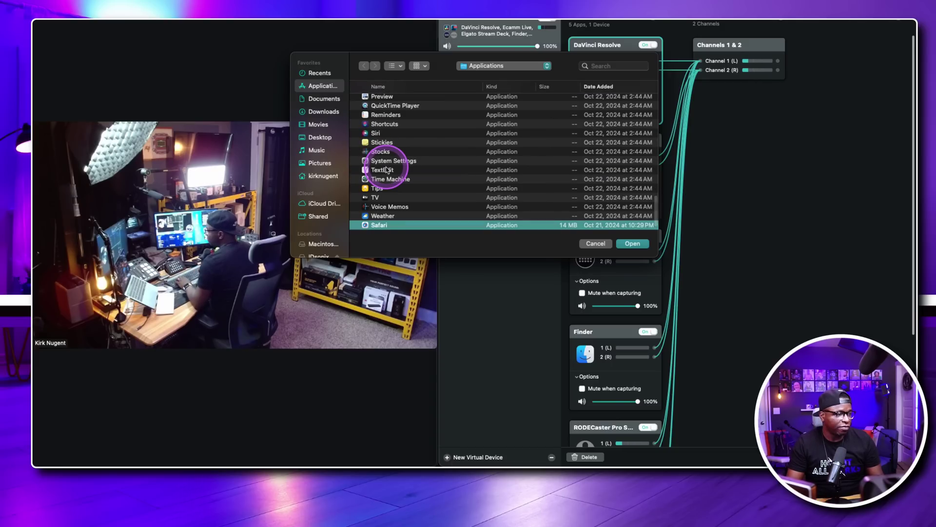
left_click(631, 243)
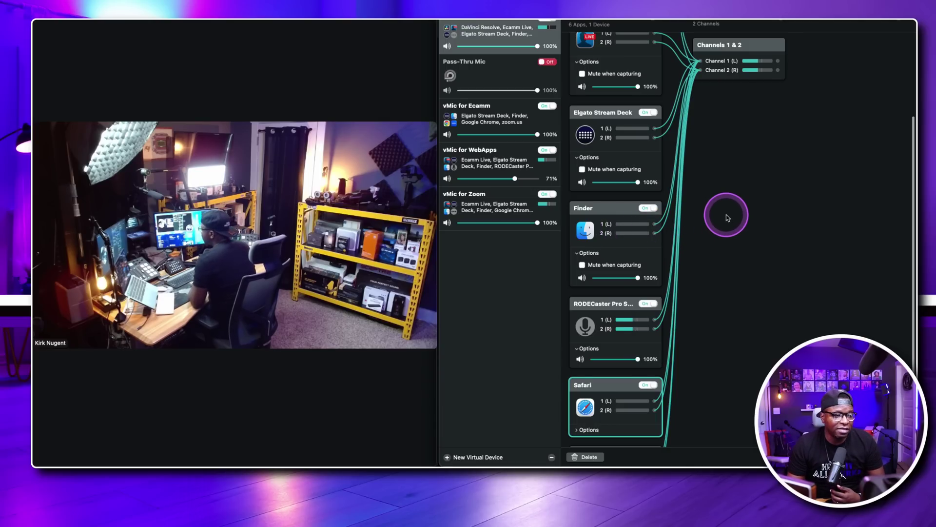
Step: Expand Safari's source options and review all sources routed into Channels 1 & 2
scroll(595, 409, "down", 2)
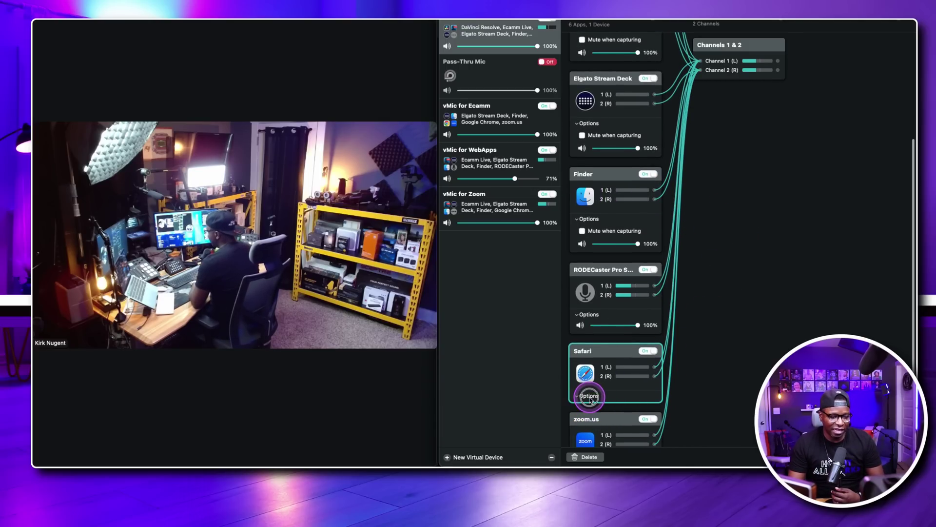
left_click(589, 395)
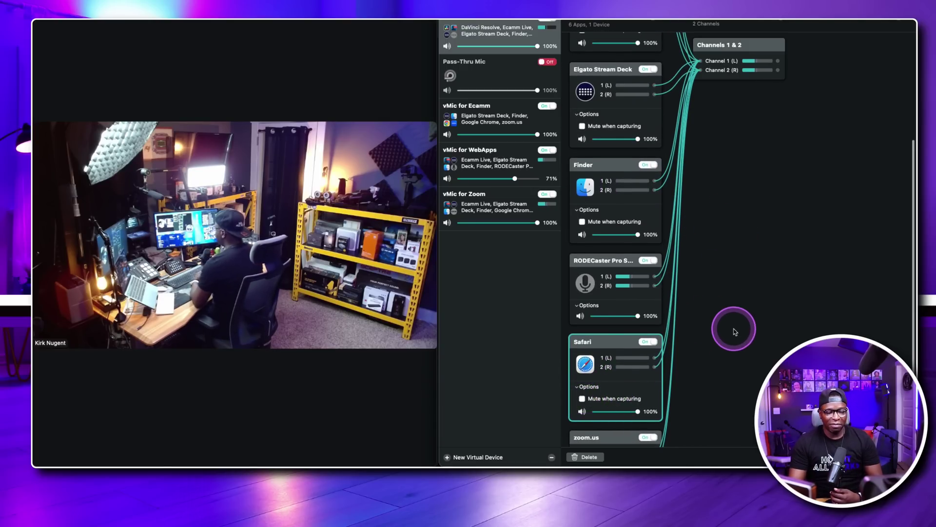
scroll(734, 323, "up", 10)
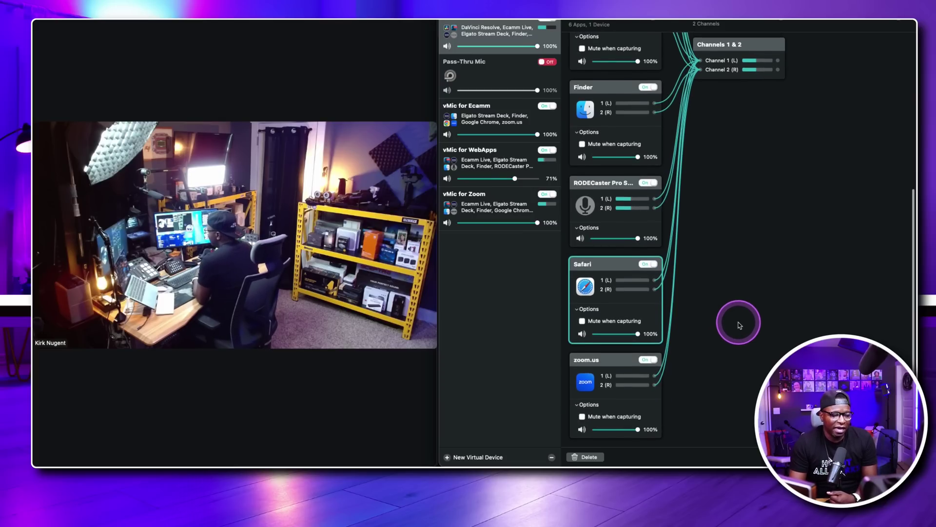
scroll(734, 313, "down", 5)
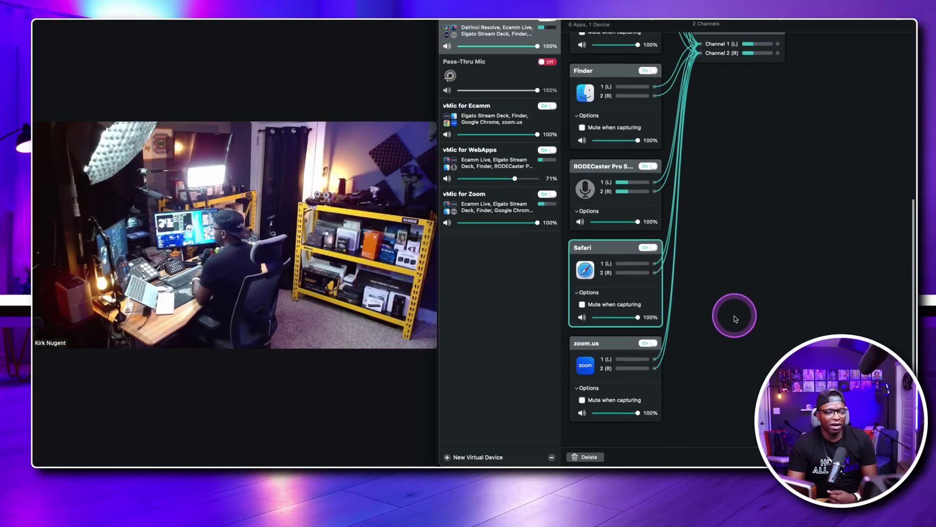
scroll(734, 313, "up", 5)
scroll(735, 314, "down", 5)
scroll(729, 303, "up", 5)
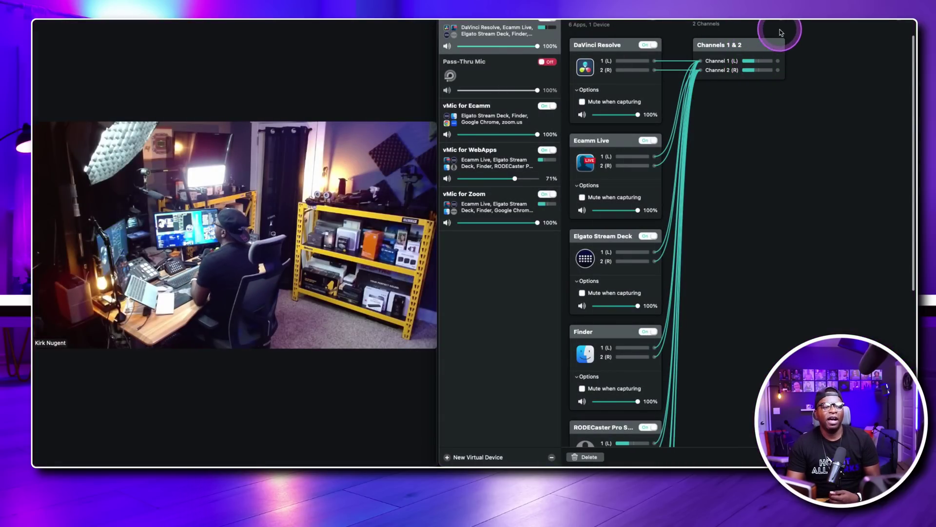
left_click(783, 22)
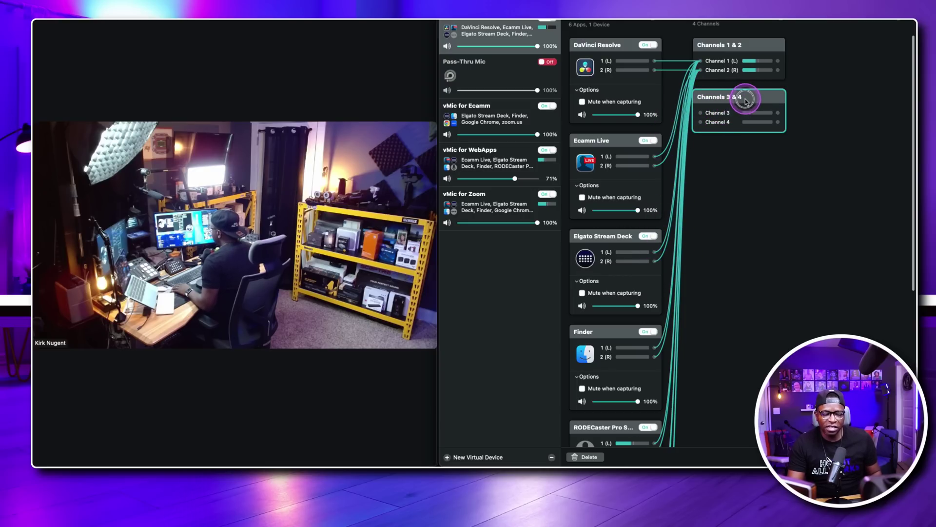
left_click(590, 457)
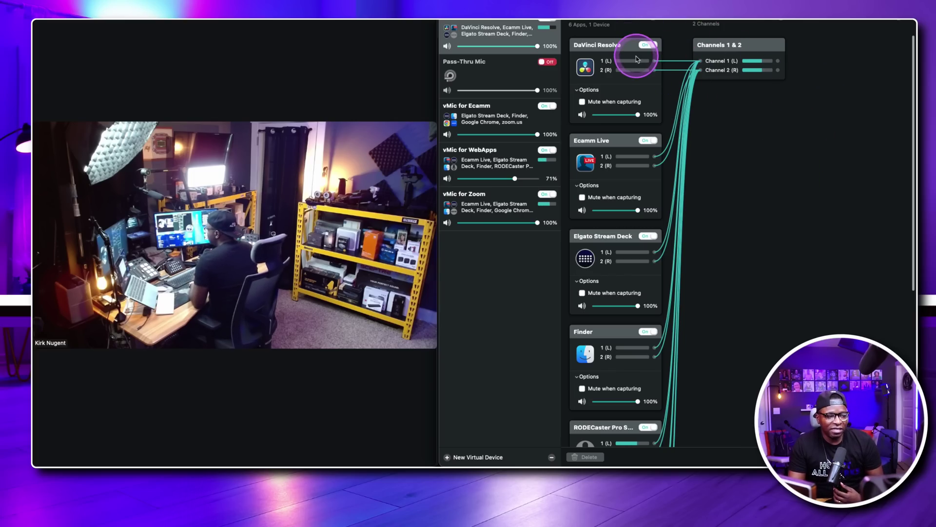
scroll(689, 157, "down", 2)
scroll(689, 148, "up", 2)
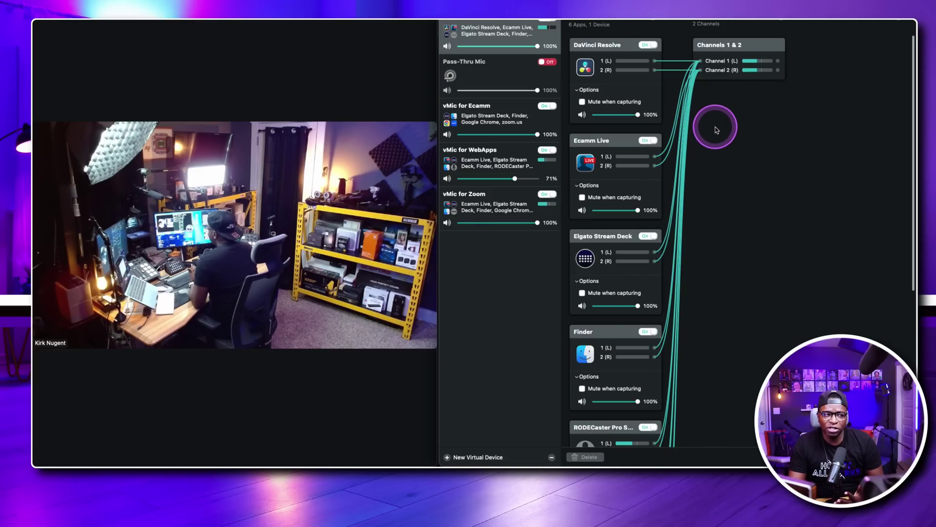
scroll(729, 140, "down", 5)
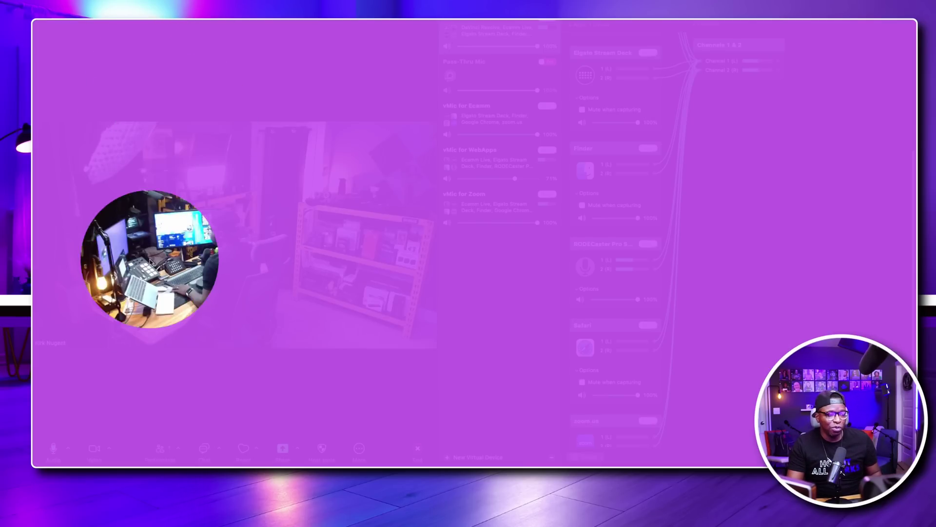
scroll(669, 209, "down", 1)
scroll(669, 212, "up", 3)
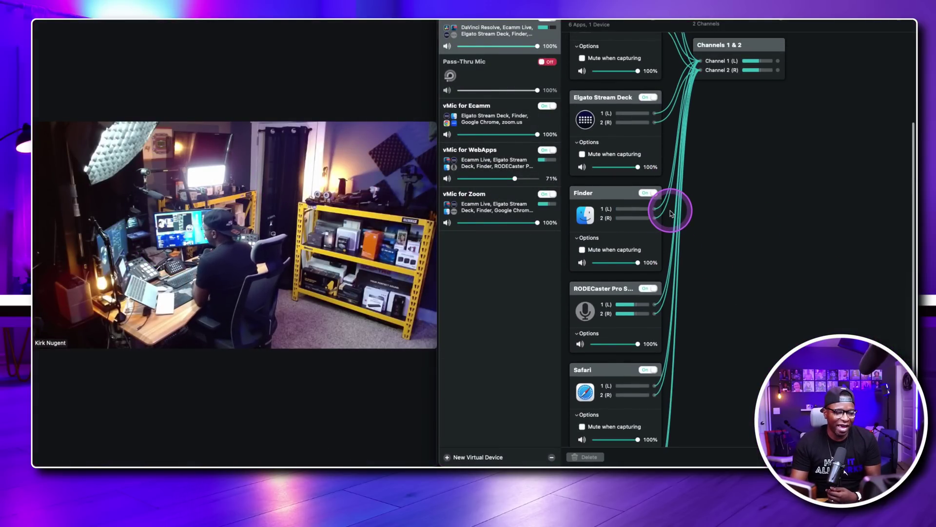
scroll(671, 213, "down", 3)
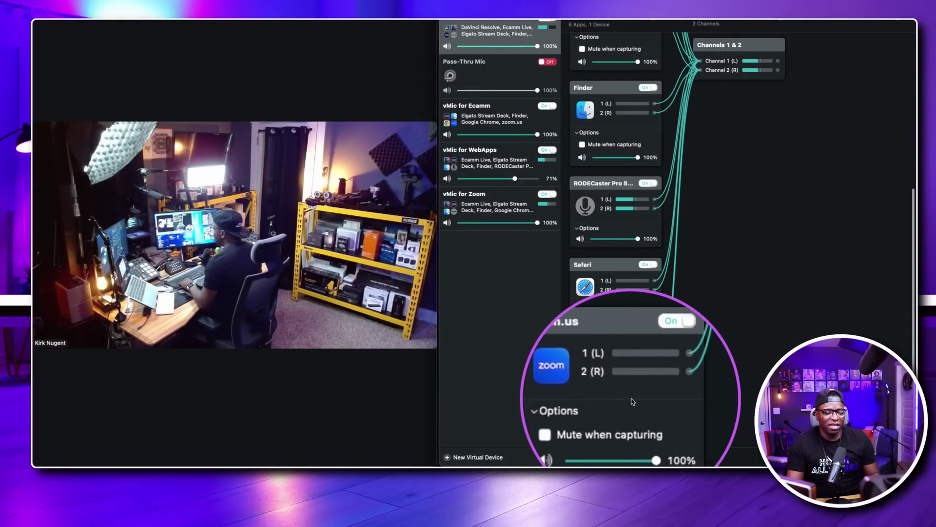
left_click(736, 377)
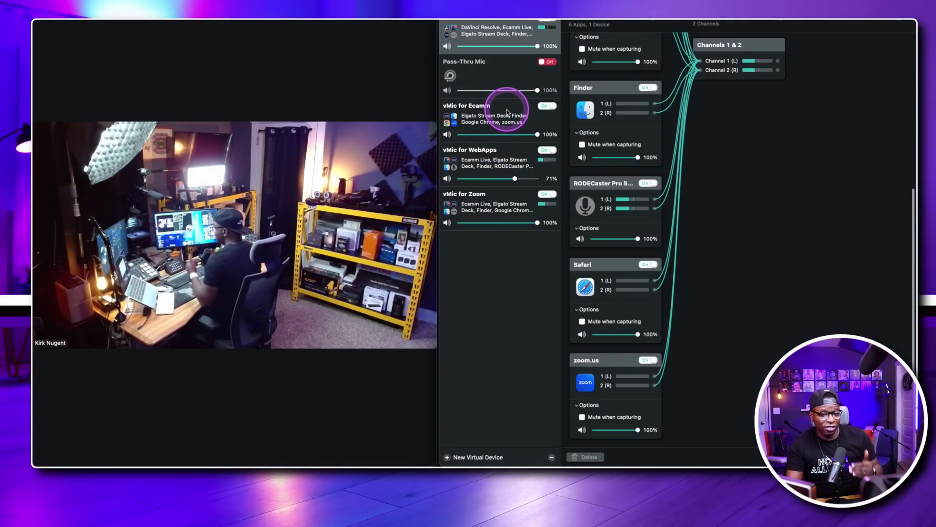
Step: Review the sources feeding vMic for Ecamm and vMic for Zoom, then switch vMic for Ecamm back on
left_click(507, 111)
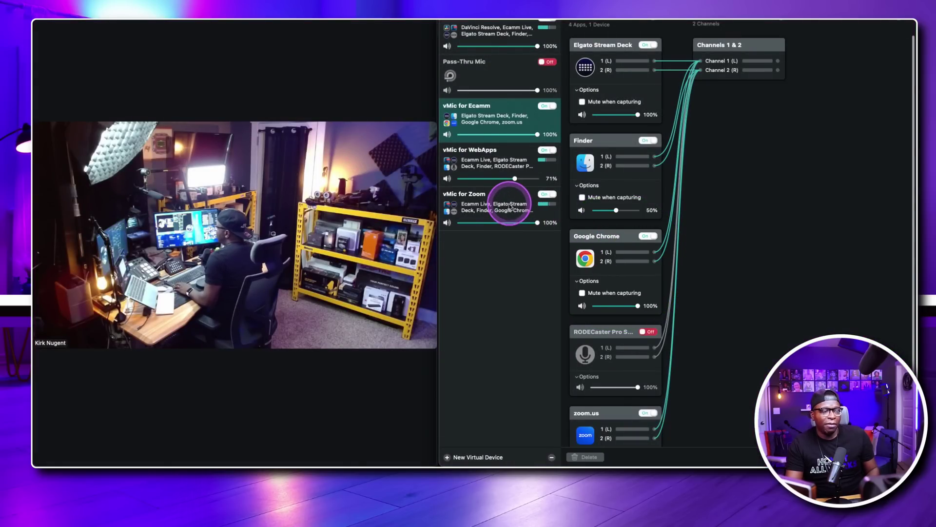
left_click(508, 204)
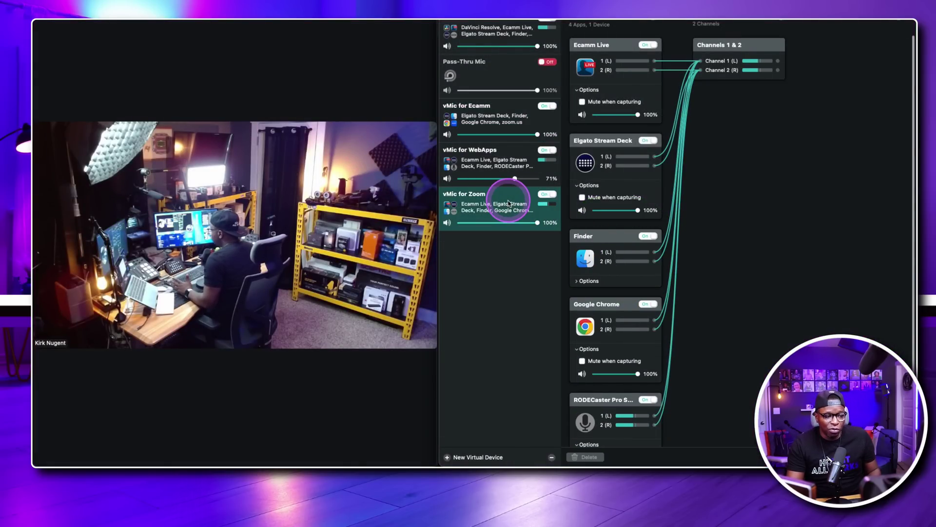
scroll(655, 211, "down", 2)
scroll(665, 229, "up", 2)
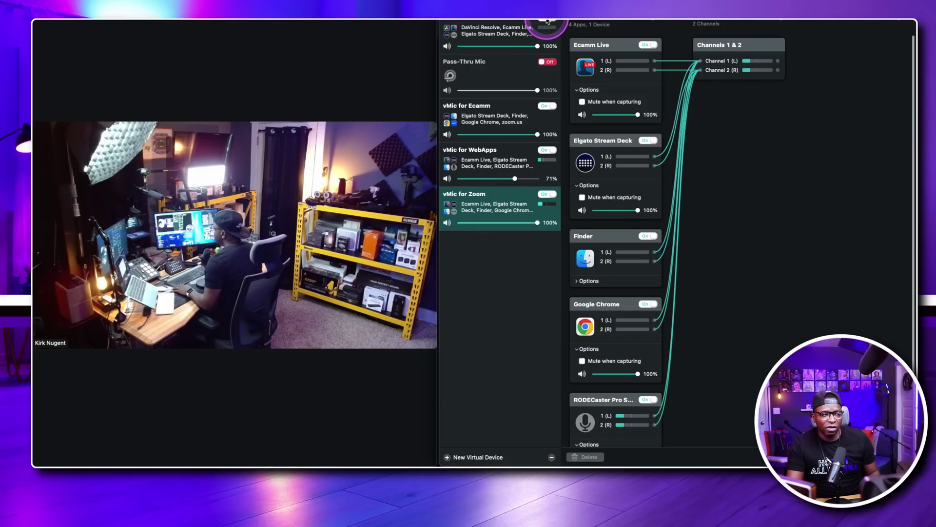
left_click(546, 106)
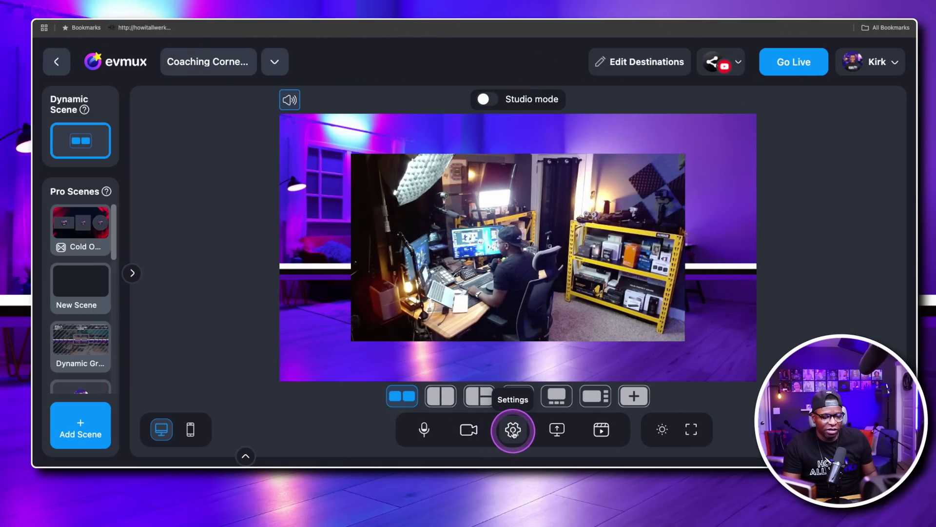
Step: In evmux Audio settings, switch the input from RODECaster Pro Stereo to New Mic (Virtual) and close Settings
left_click(513, 431)
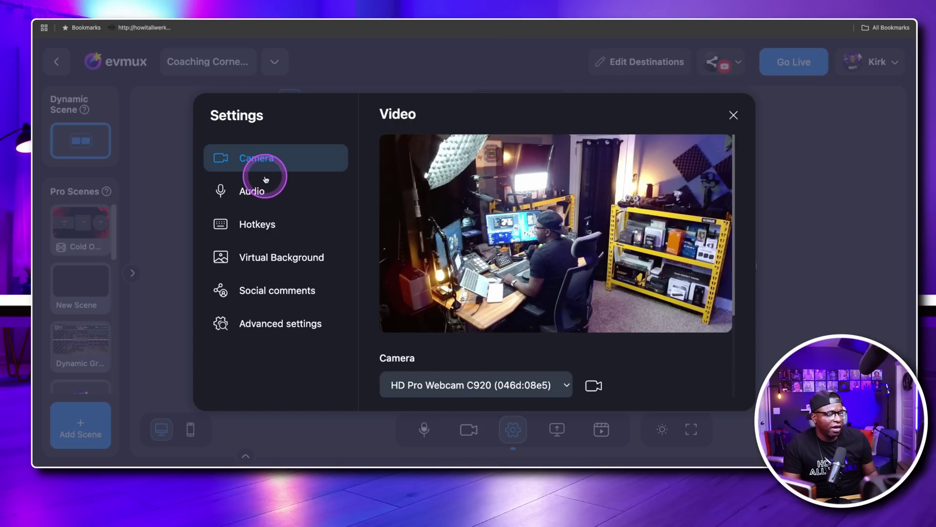
left_click(254, 191)
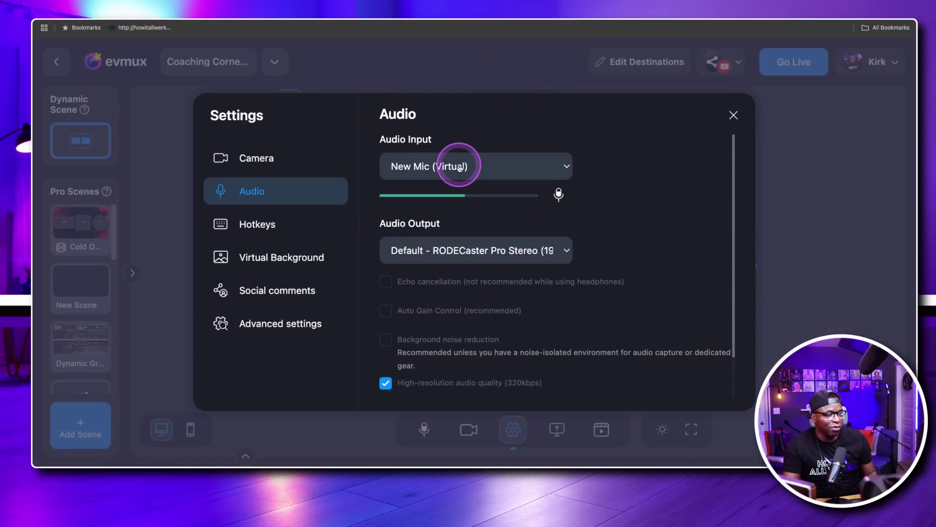
left_click(459, 166)
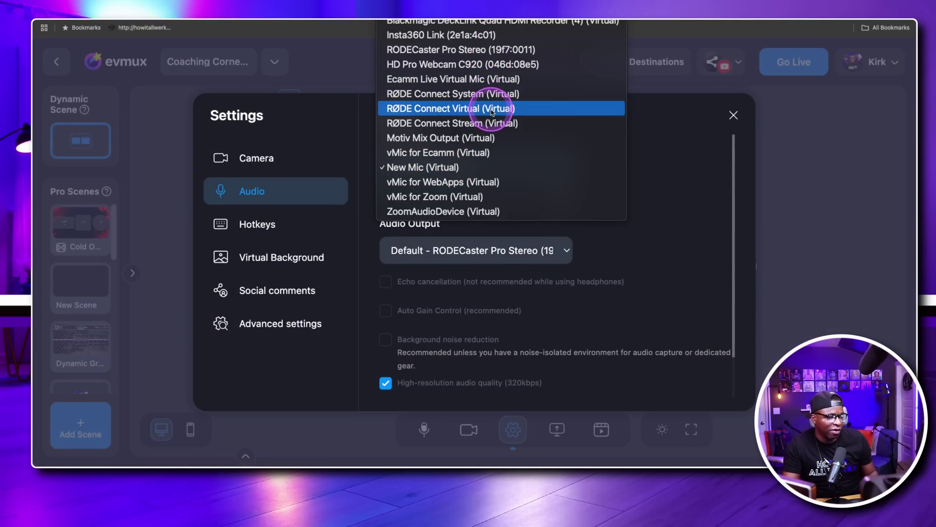
left_click(470, 49)
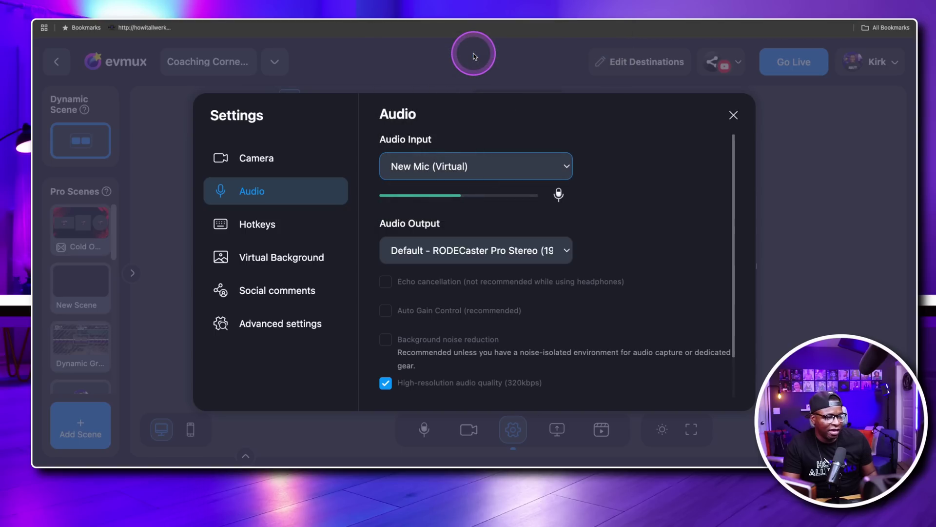
left_click(480, 164)
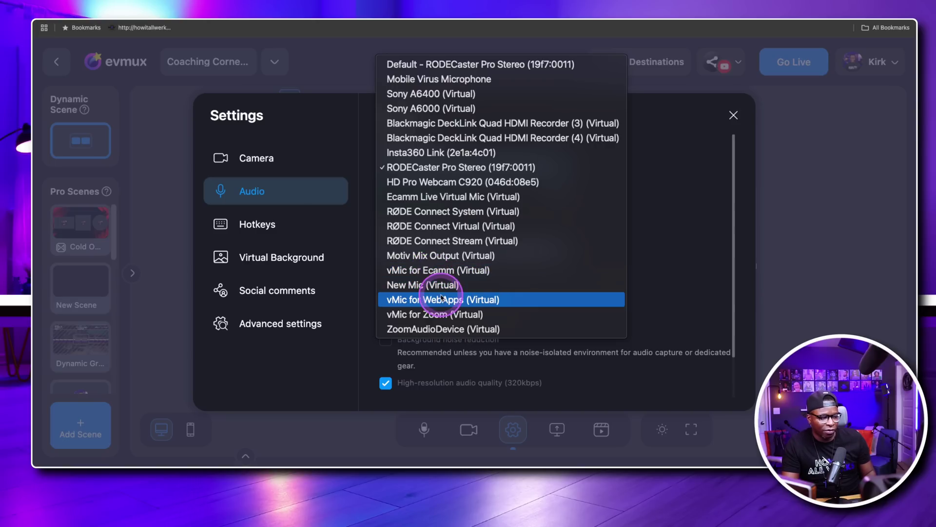
left_click(438, 285)
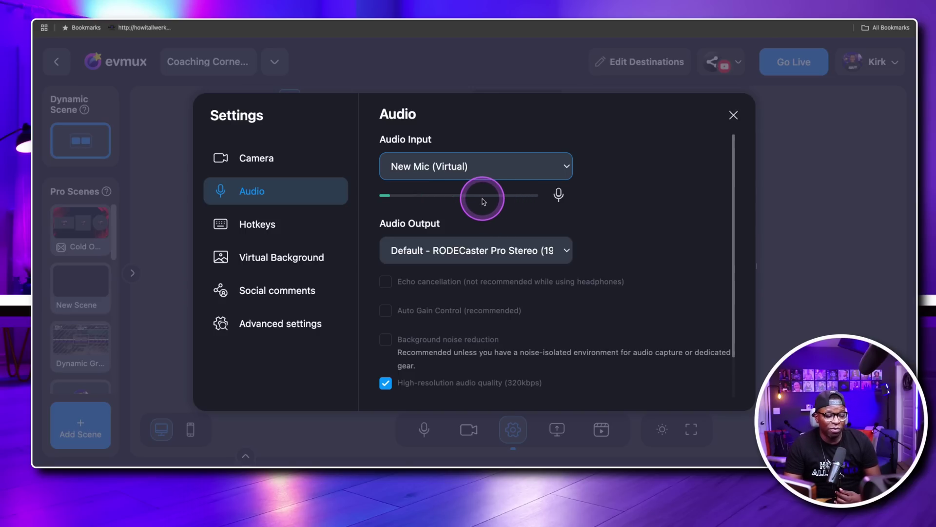
left_click(733, 116)
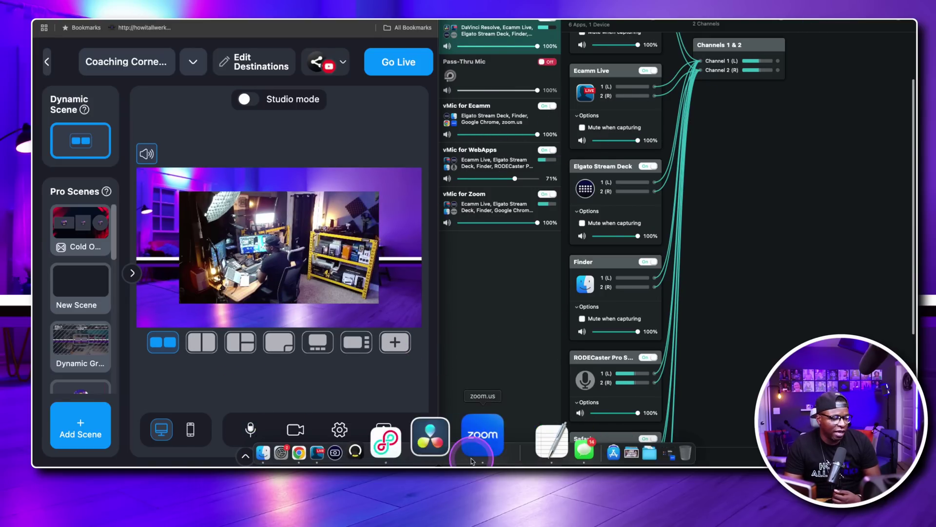
Step: Open a new Finder window and go into the Music folder
right_click(331, 446)
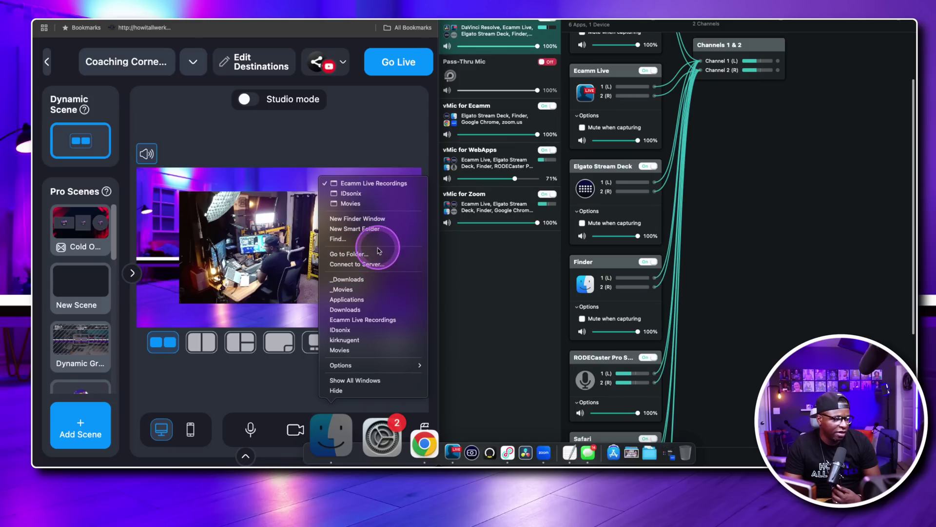
left_click(370, 220)
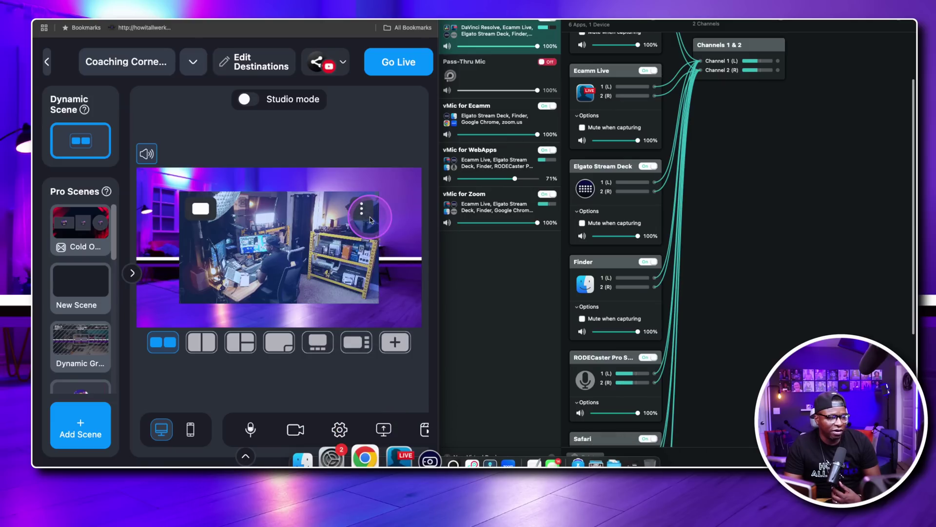
left_click_drag(858, 250, 706, 141)
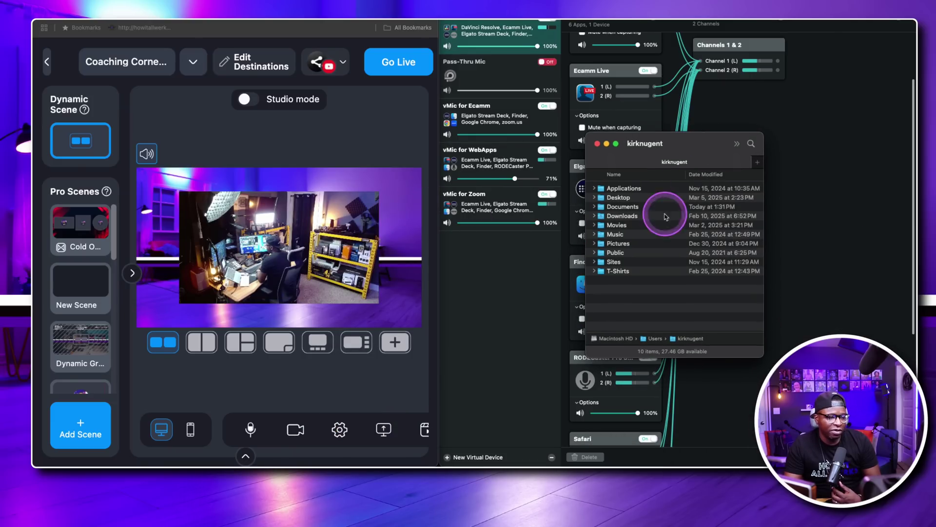
left_click(613, 235)
double_click(612, 235)
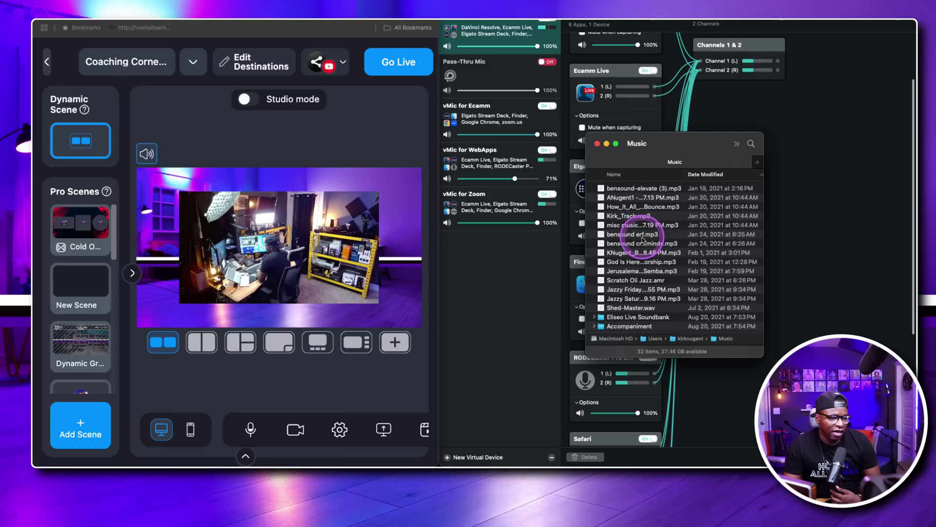
Step: Play the KNugent_BP Inspired track and lower Loopback's Finder source to 20%
left_click(638, 263)
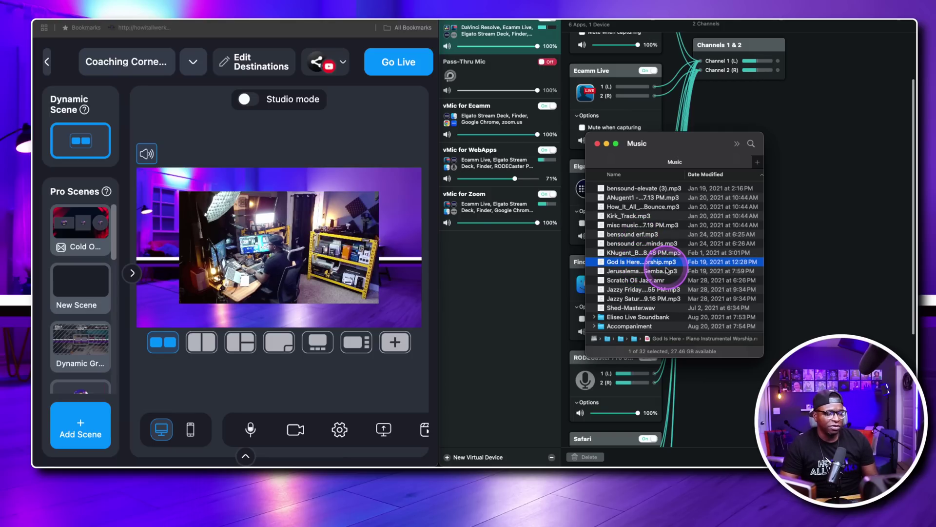
left_click_drag(682, 144, 800, 162)
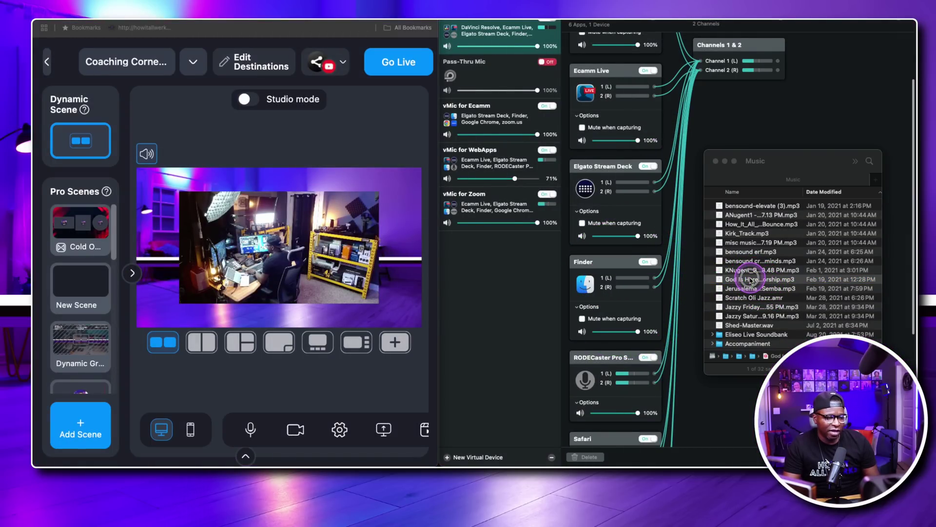
left_click(750, 279)
left_click(755, 270)
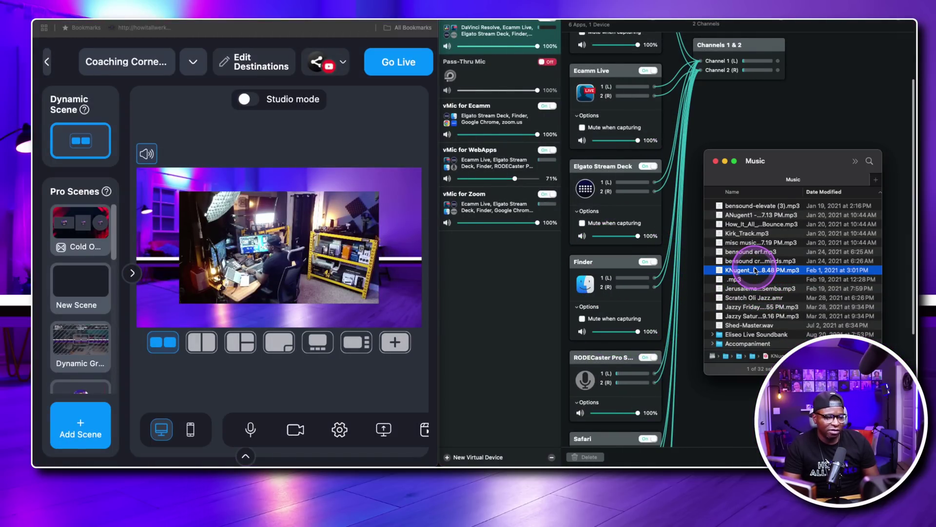
key("space")
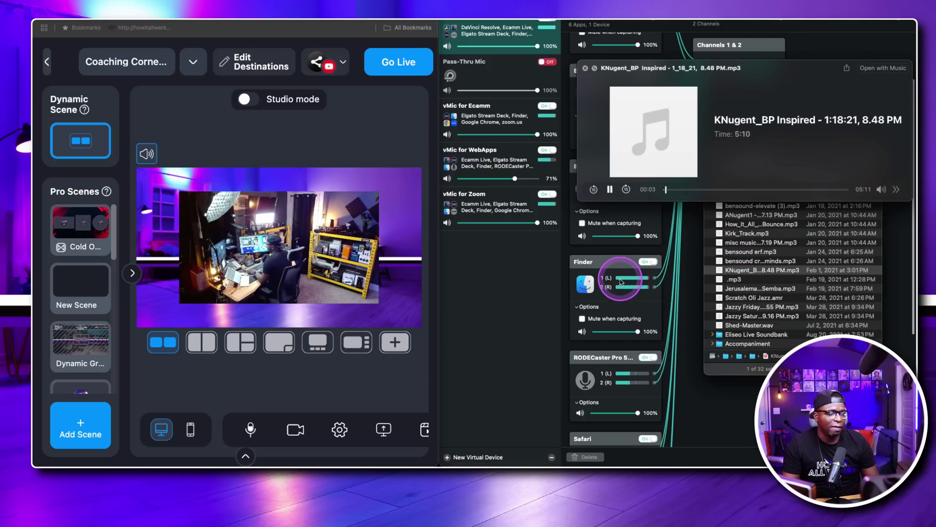
left_click(612, 333)
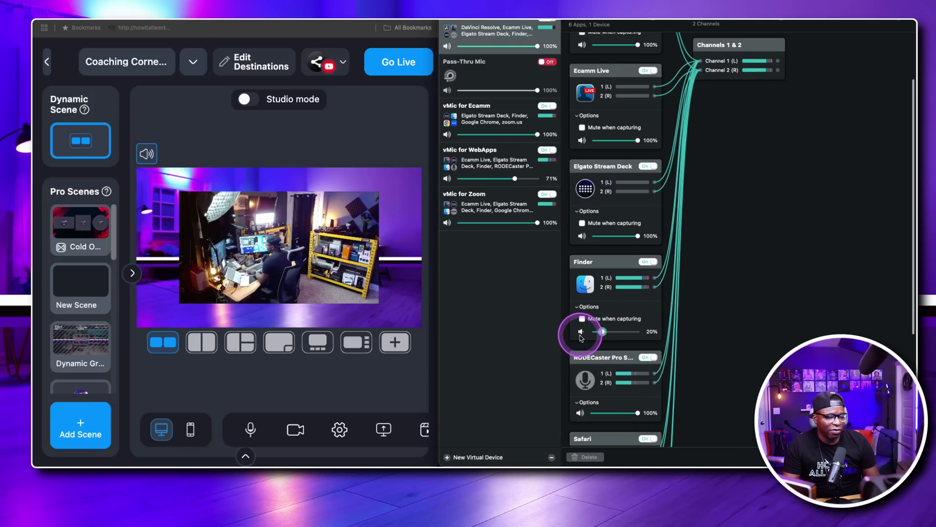
Step: Nudge Loopback's Finder level to about 23% and check evmux's audio input settings
left_click_drag(607, 334, 604, 336)
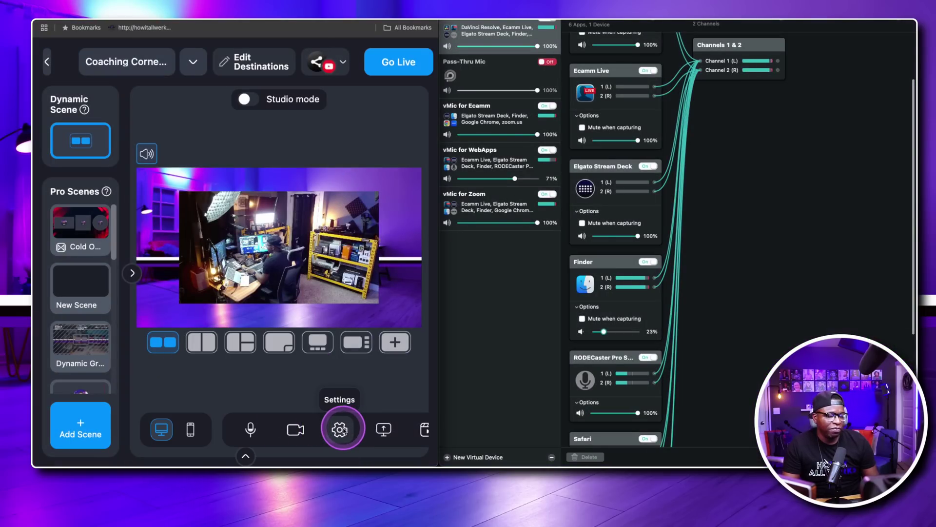
left_click(339, 430)
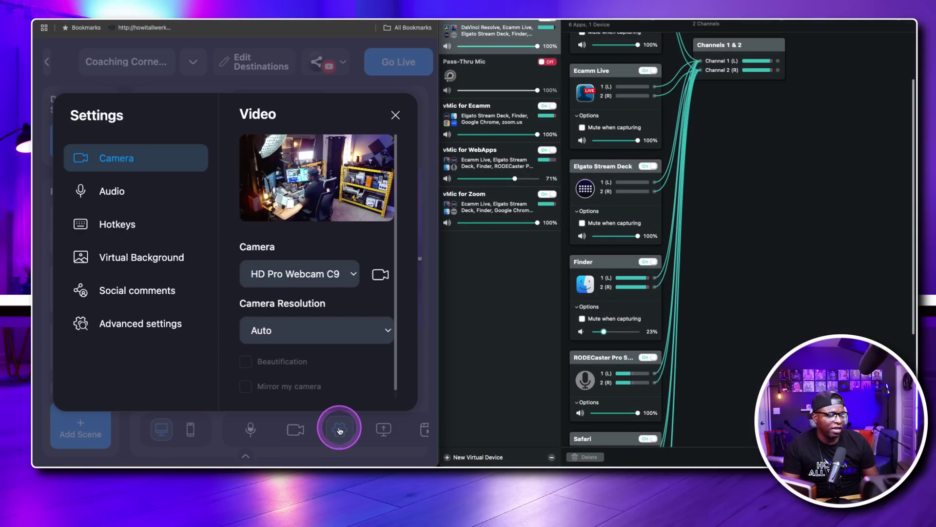
left_click(107, 190)
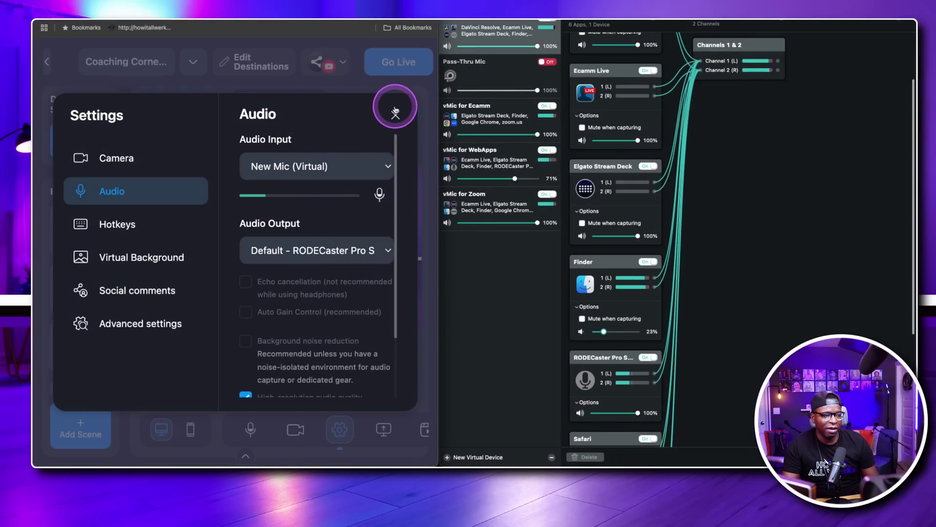
left_click(395, 112)
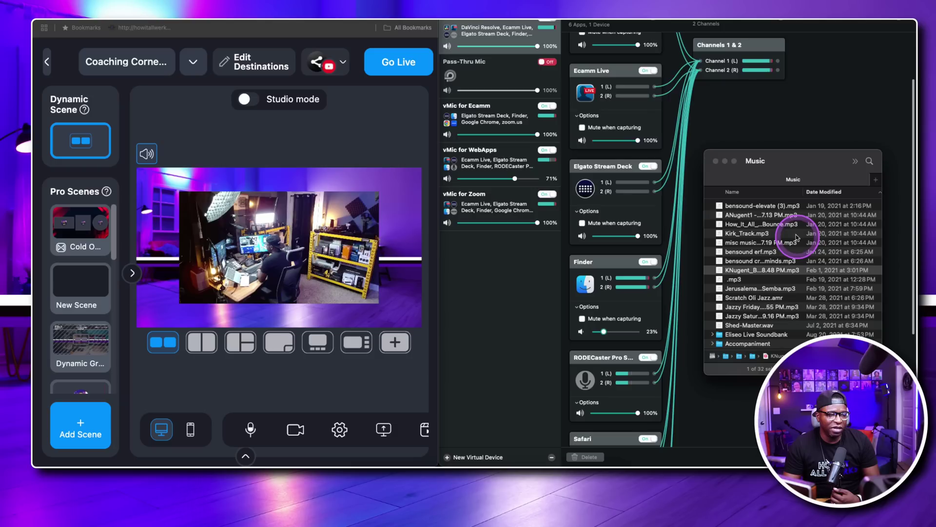
Step: Preview a song file with Quick Look, close the preview, then close the Finder Music window
key("space")
left_click(773, 280)
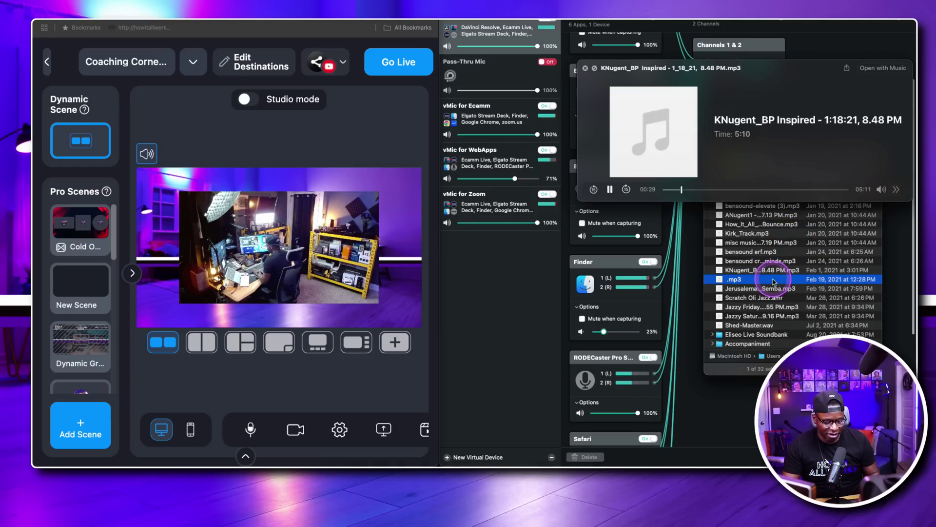
key("space")
left_click(755, 261)
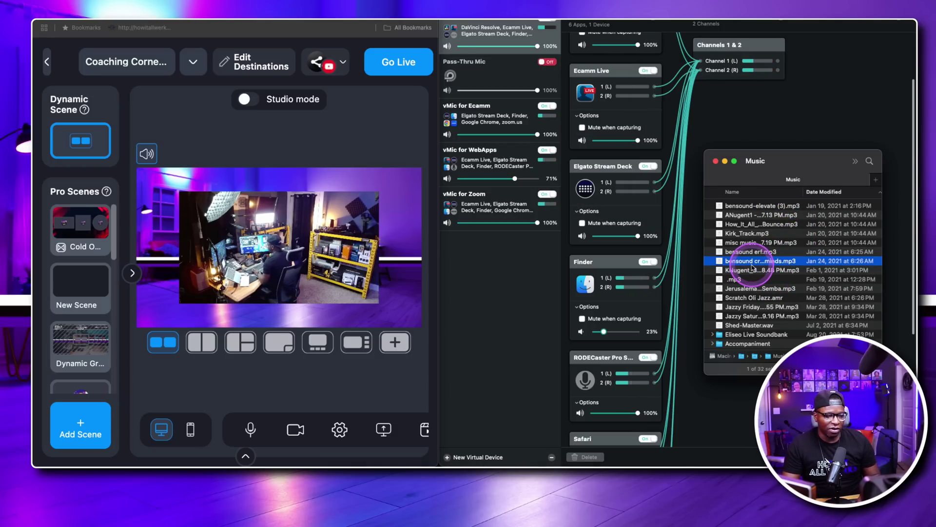
left_click(714, 162)
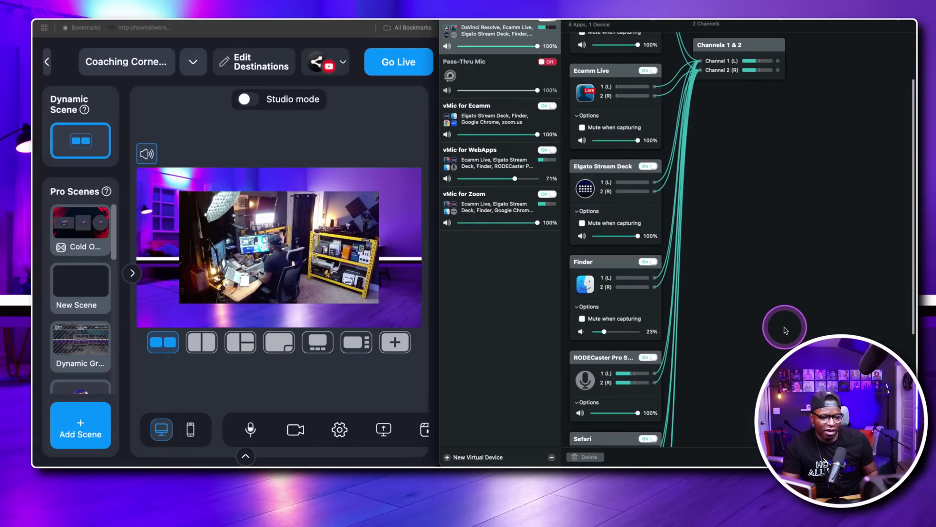
left_click(786, 327)
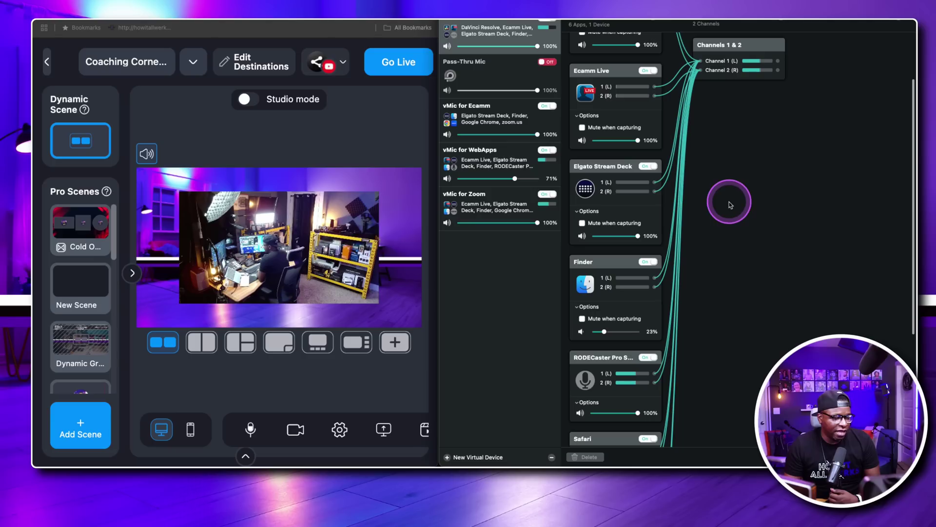
Step: Confirm evmux uses New Mic (Virtual) as input and RODECaster Pro Stereo as output, then close Settings
left_click(340, 429)
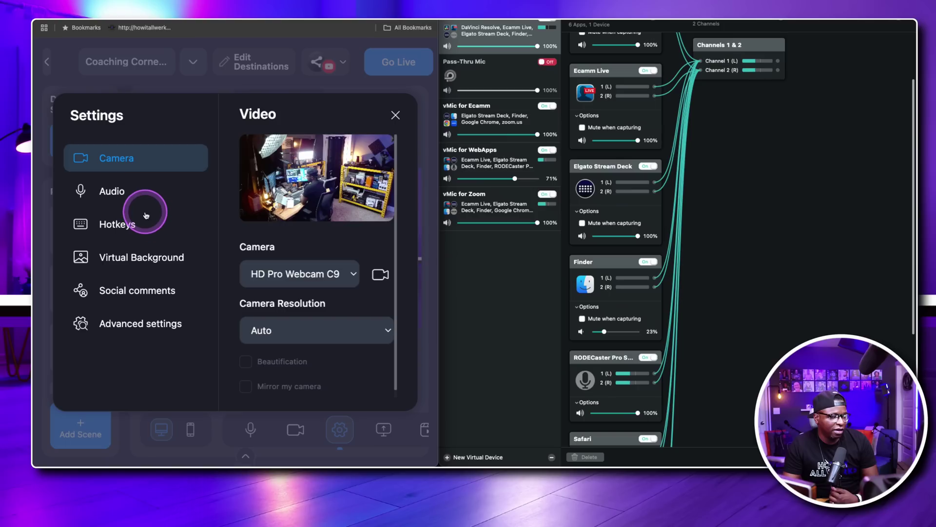
left_click(116, 191)
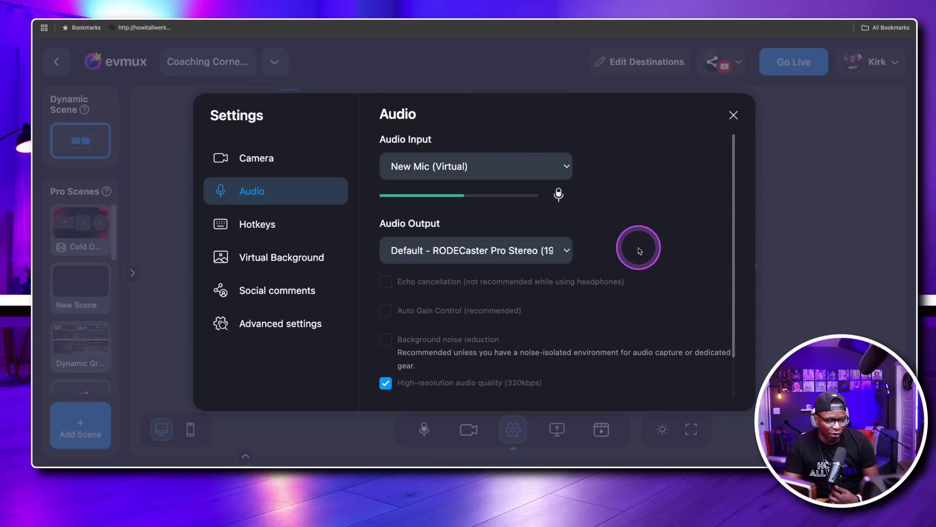
scroll(639, 250, "down", 2)
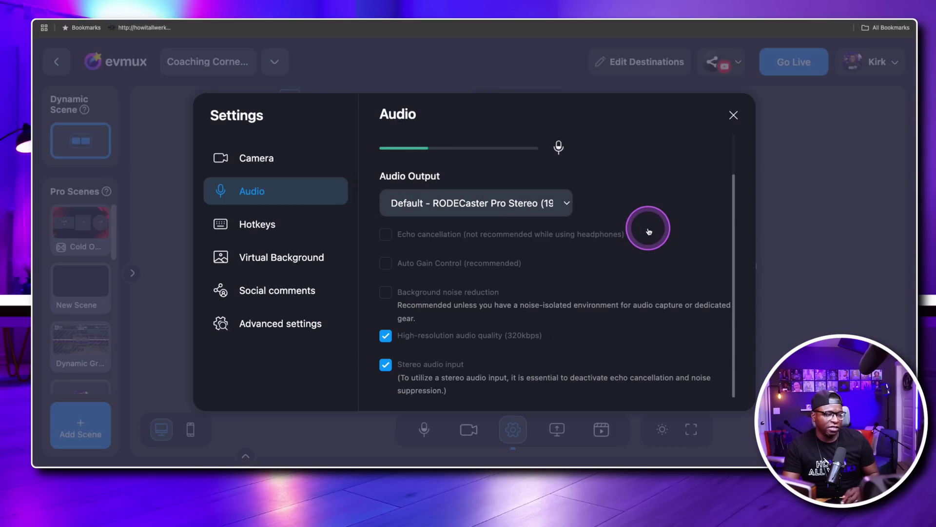
left_click(733, 116)
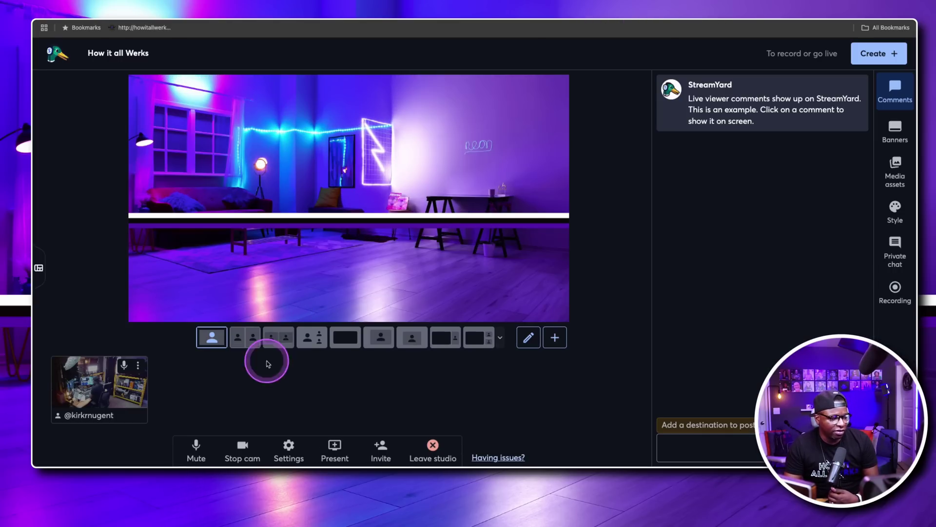
Step: Set StreamYard's mic to New Mic (Virtual), with the browser tiled beside Loopback, and close Settings
left_click(300, 461)
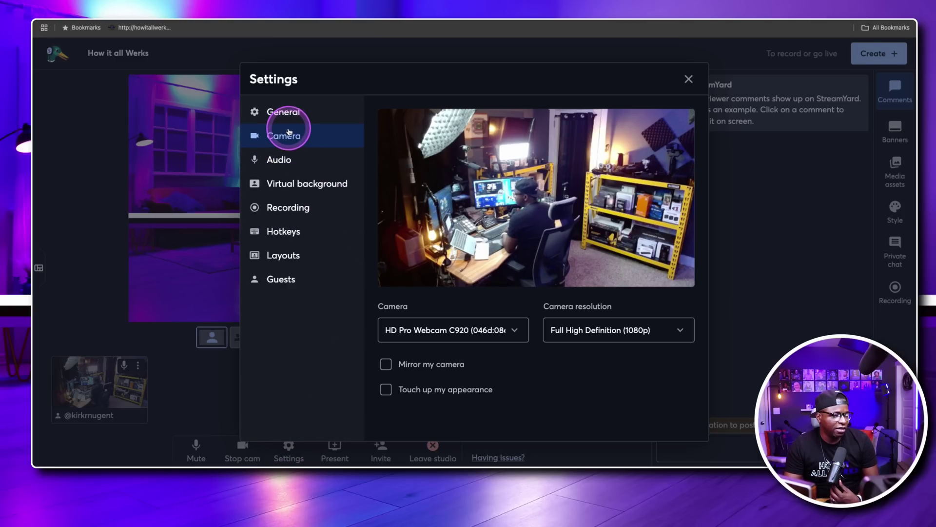
left_click(275, 160)
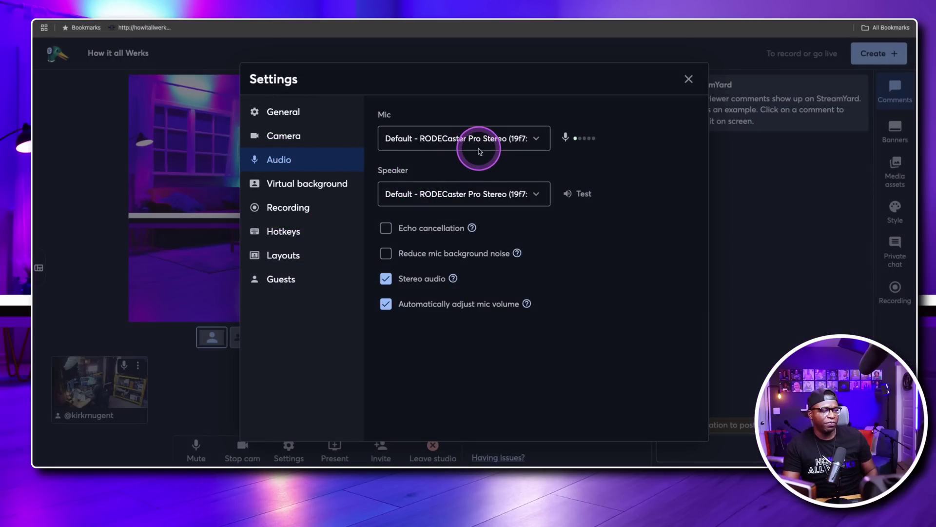
left_click(475, 139)
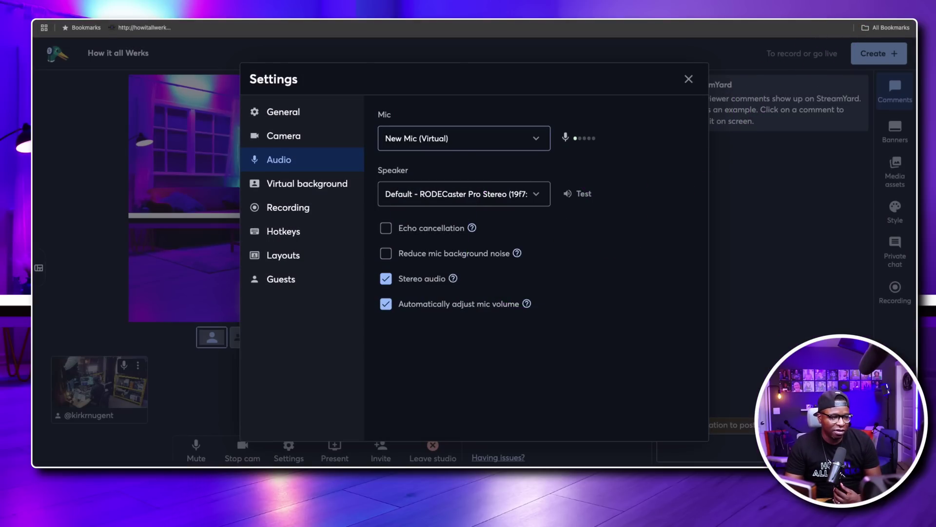
key("ctrl+alt+Left")
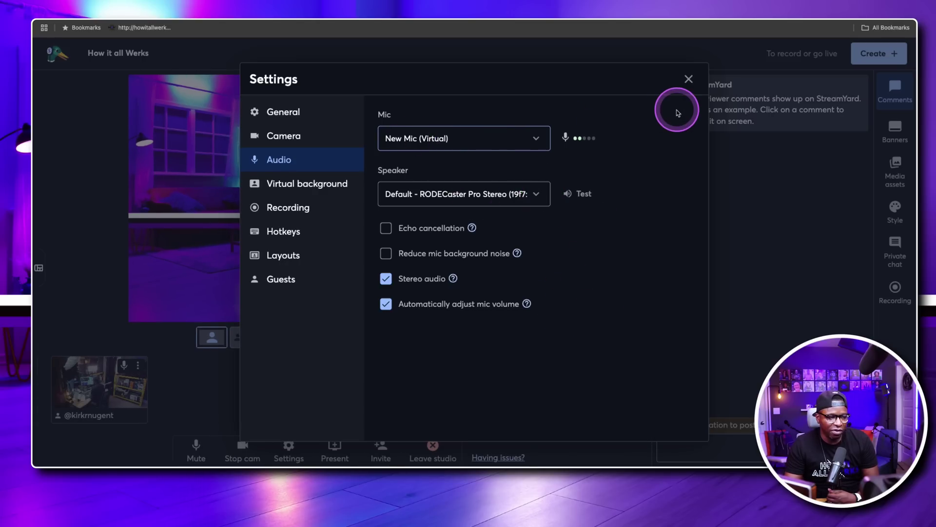
left_click(688, 79)
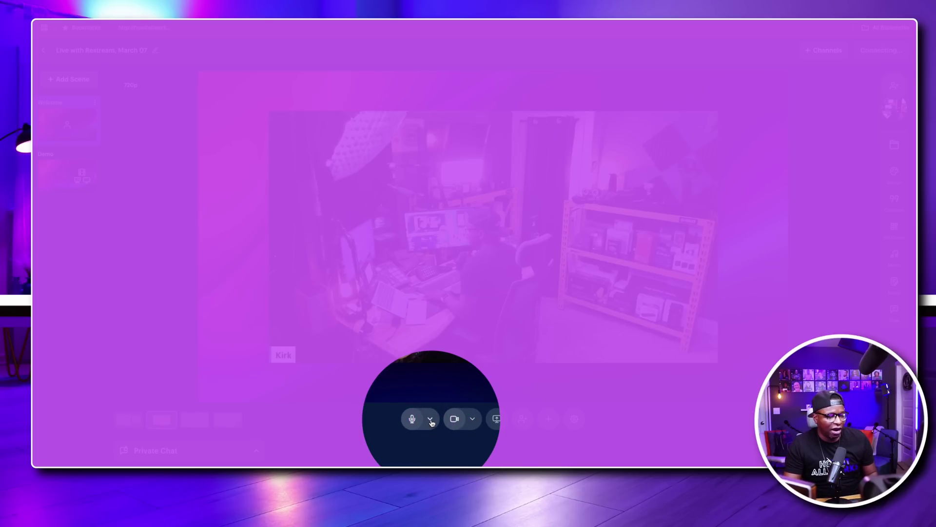
Step: Choose New Mic (Virtual) as Restream's microphone and verify its input level in the Audio settings
left_click(430, 420)
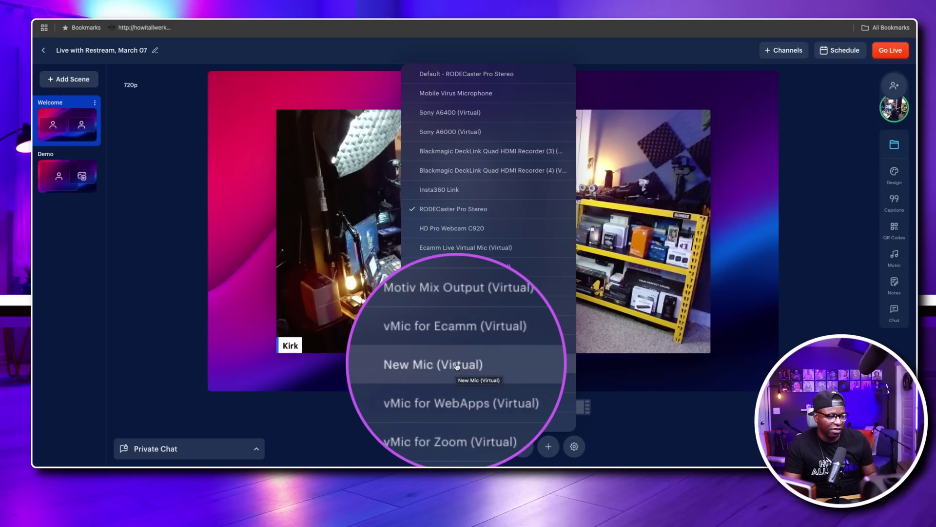
left_click(456, 364)
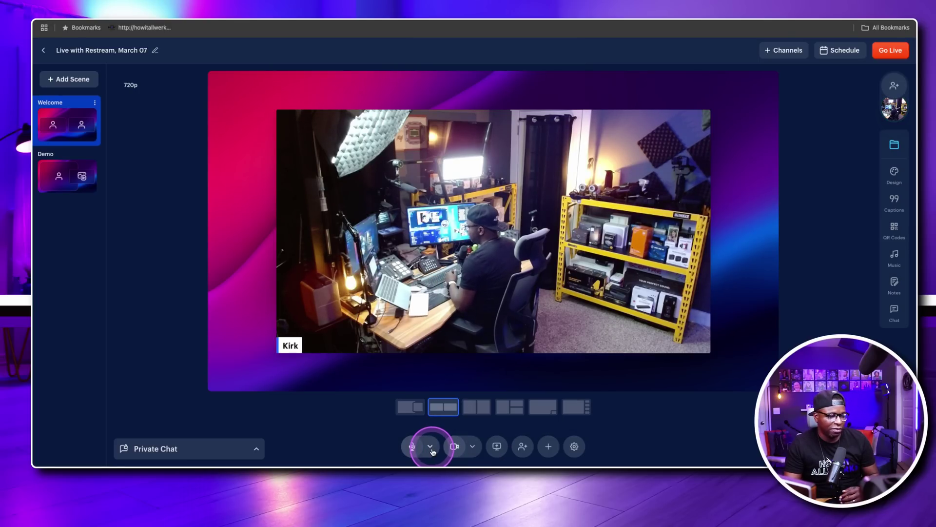
left_click(430, 447)
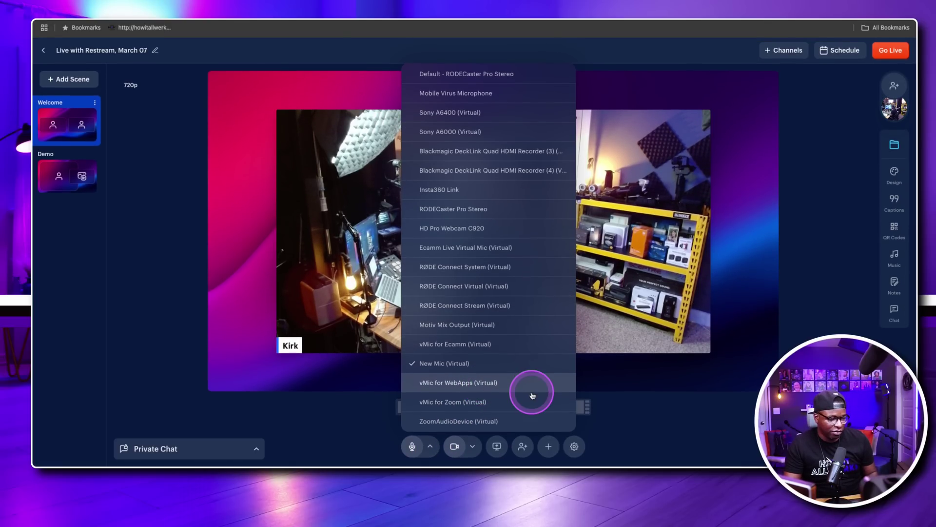
left_click(575, 446)
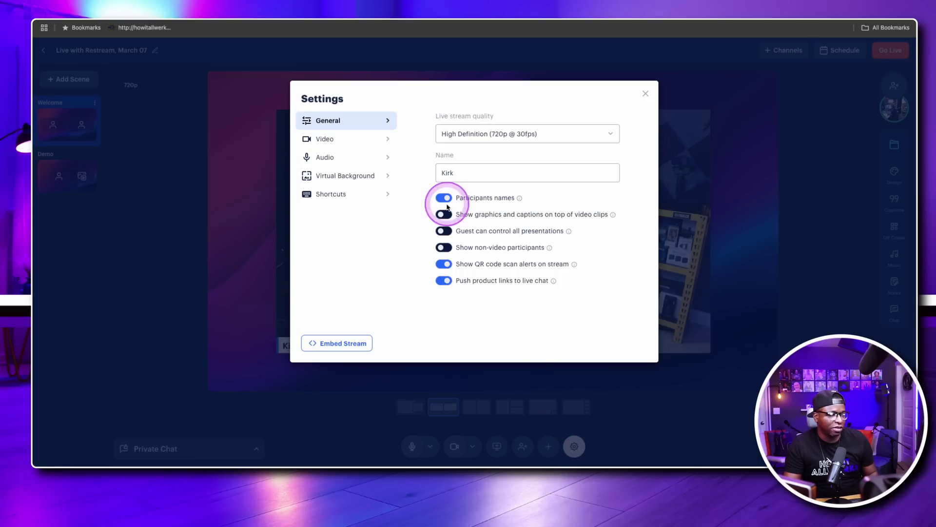
left_click(331, 156)
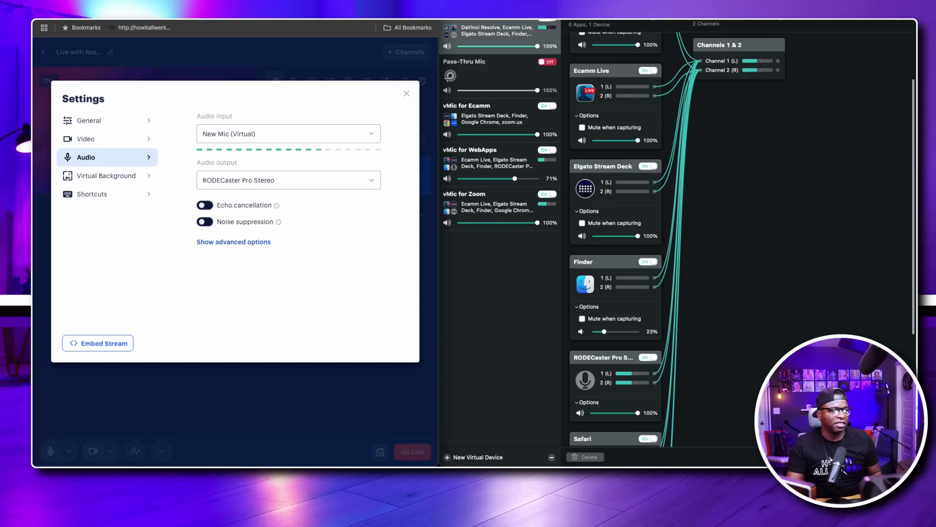
key("ctrl+alt+Return")
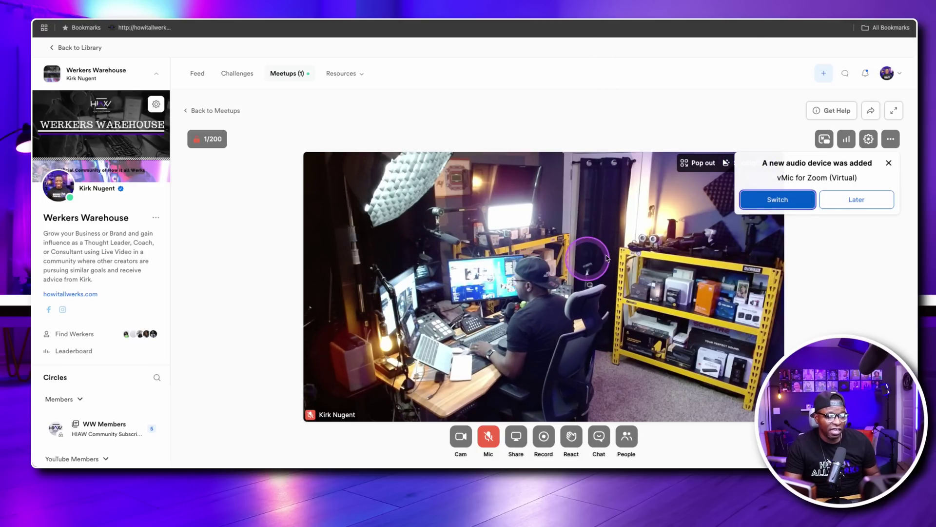
Step: Dismiss the new-device popup and apply New Mic (Virtual) as the Kajabi meeting microphone
left_click(888, 163)
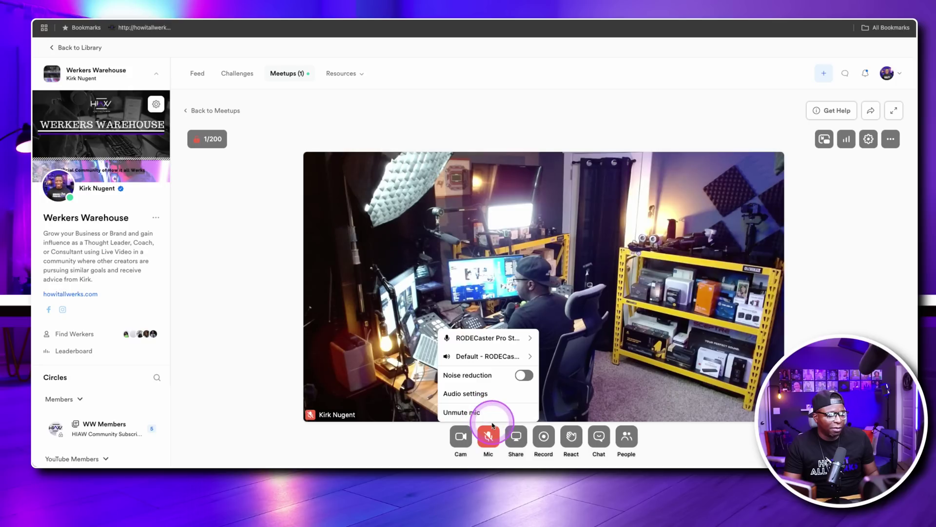
mouse_move(493, 433)
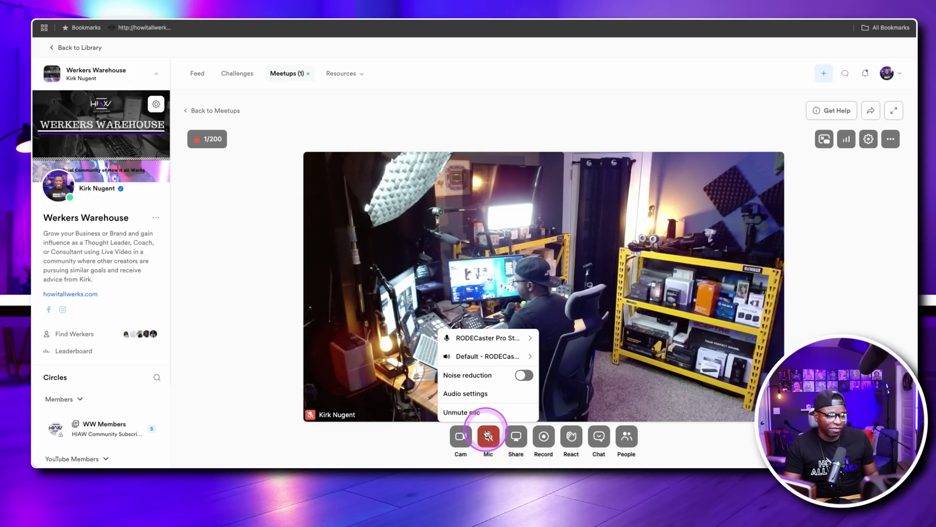
left_click(480, 393)
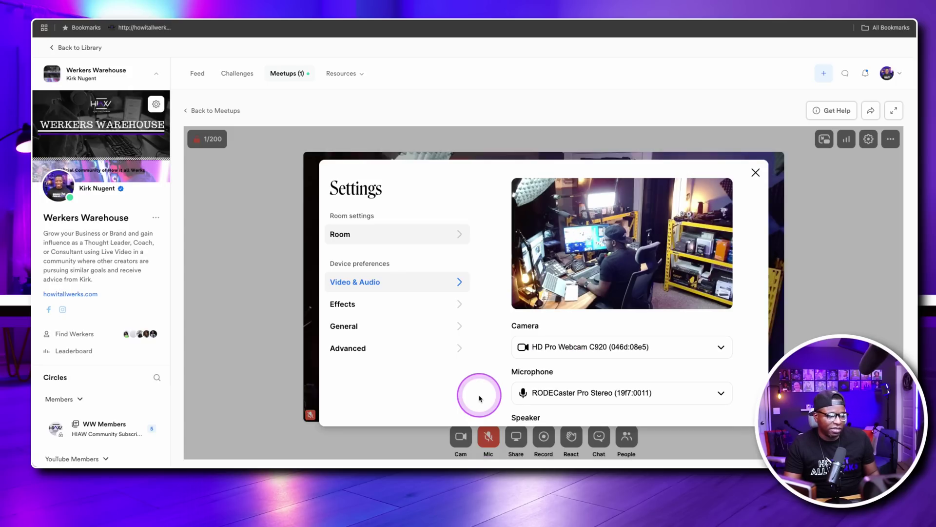
scroll(714, 353, "down", 5)
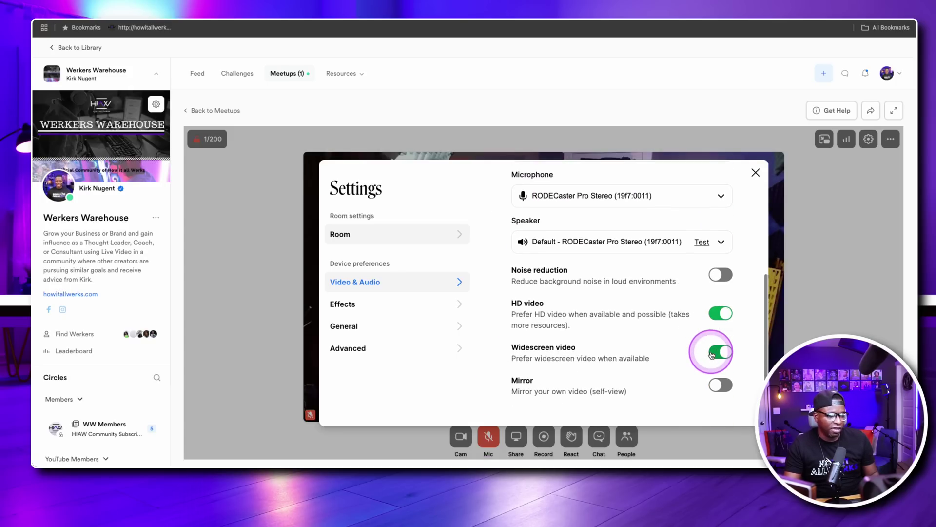
scroll(712, 352, "up", 5)
scroll(711, 352, "down", 3)
scroll(709, 352, "up", 2)
scroll(709, 352, "up", 1)
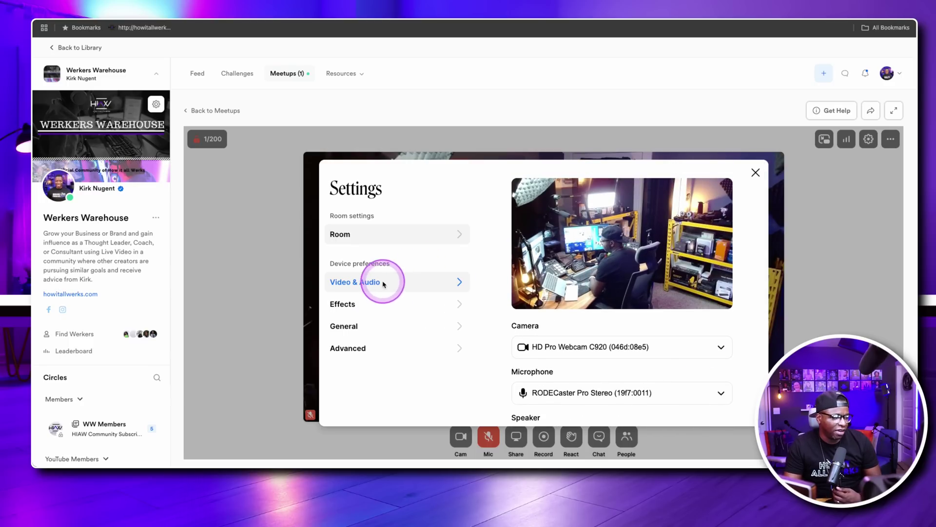
scroll(606, 342, "down", 3)
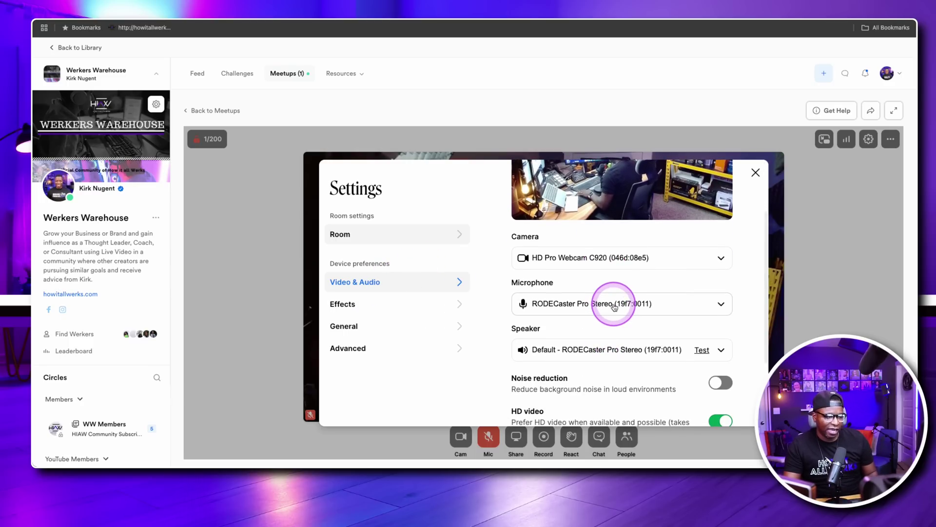
left_click(614, 307)
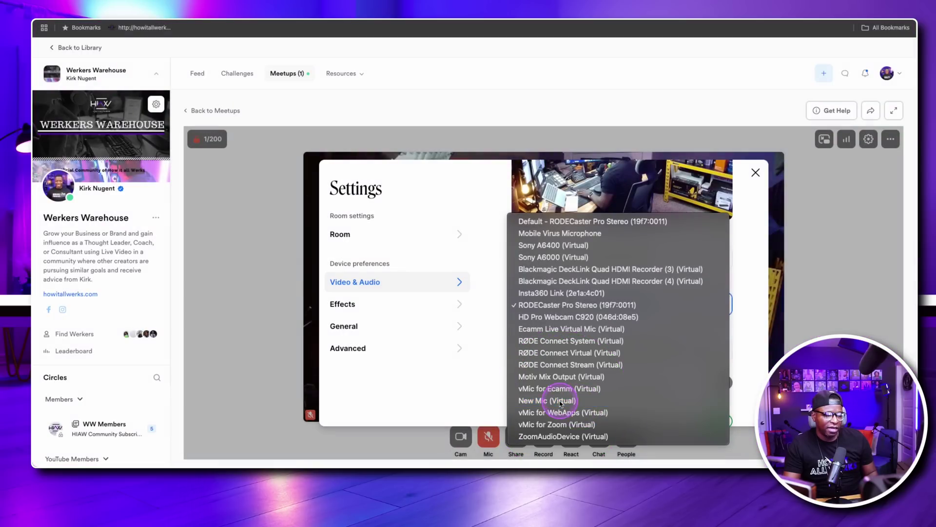
left_click(561, 401)
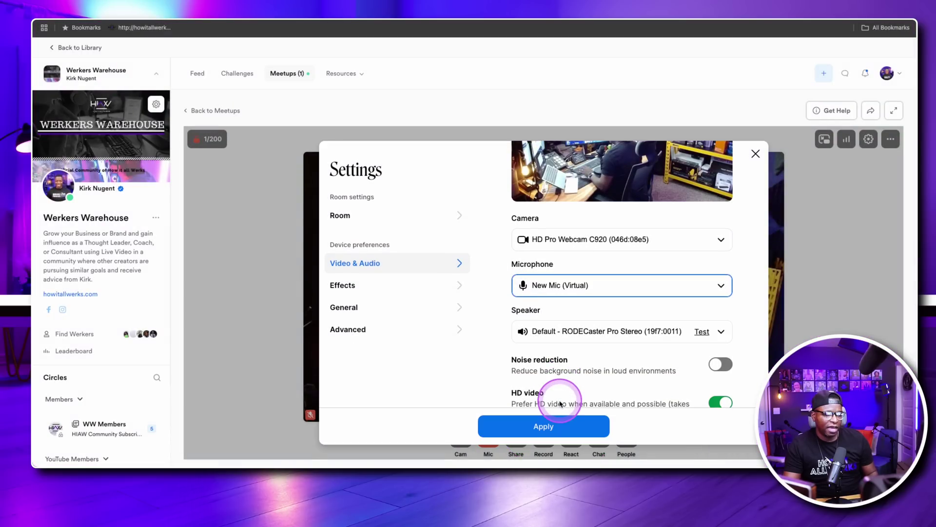
left_click(581, 416)
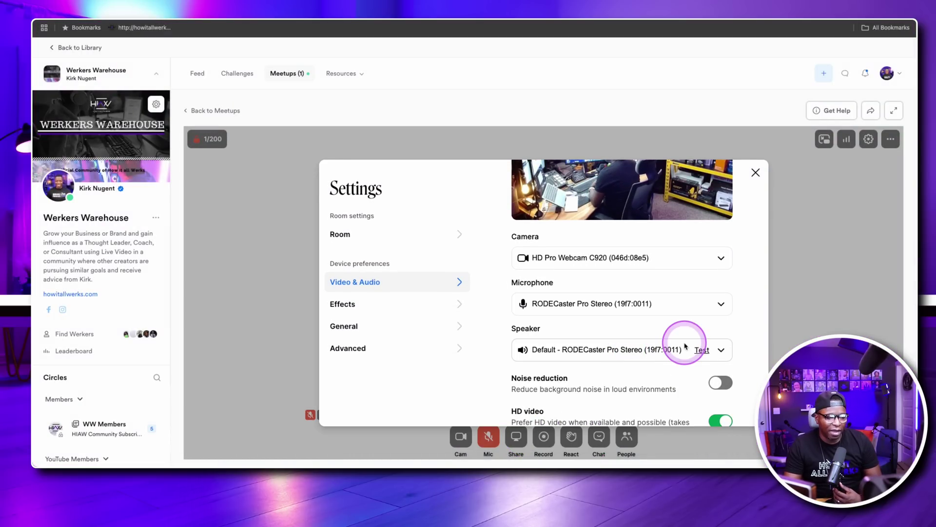
left_click(756, 172)
Step: Verify New Mic (Virtual) is selected in the mic options and unmute the microphone
left_click(488, 436)
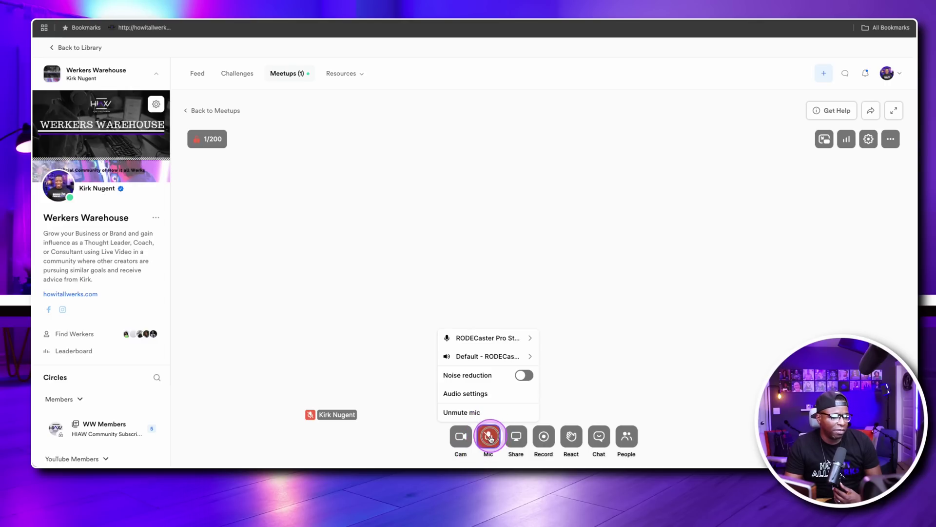
left_click(492, 436)
left_click(488, 435)
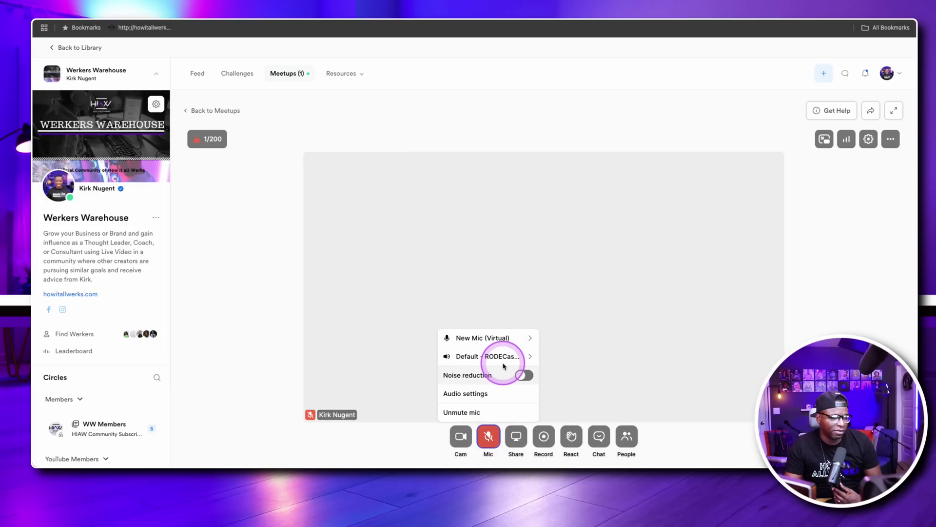
left_click(502, 347)
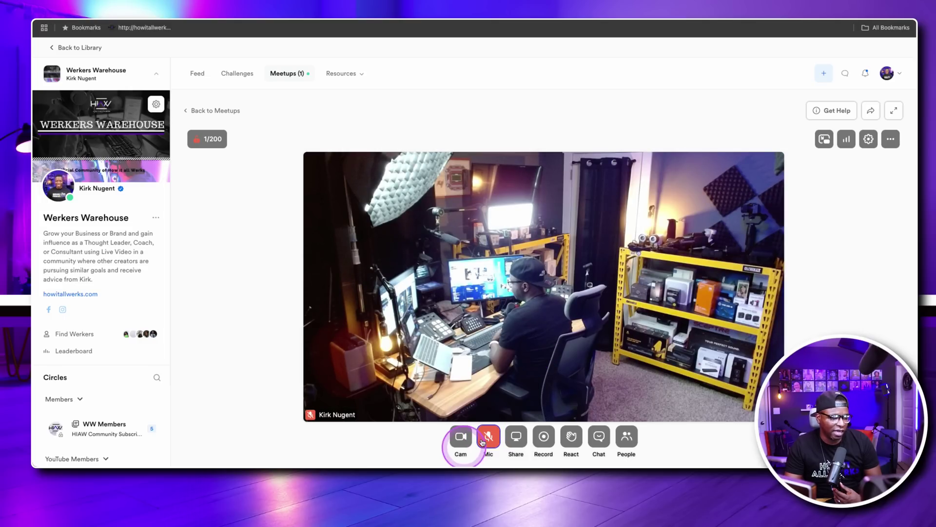
left_click(490, 439)
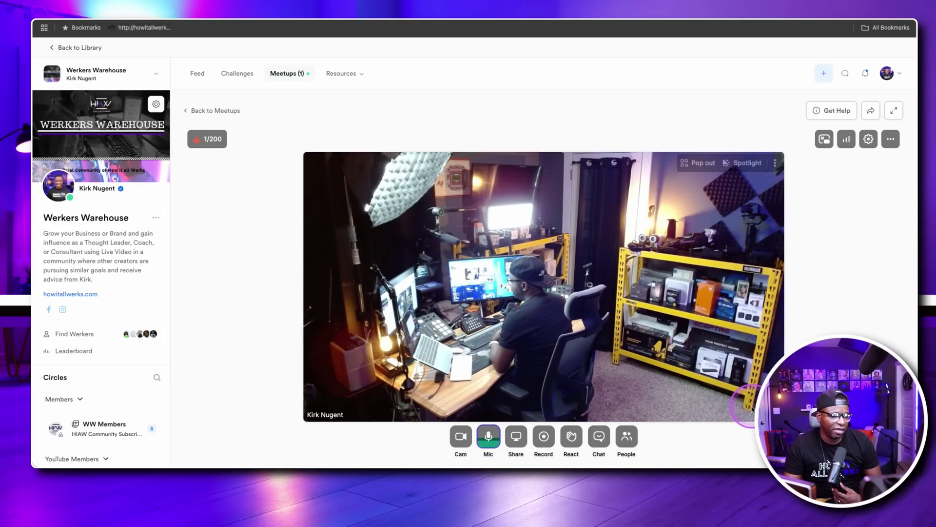